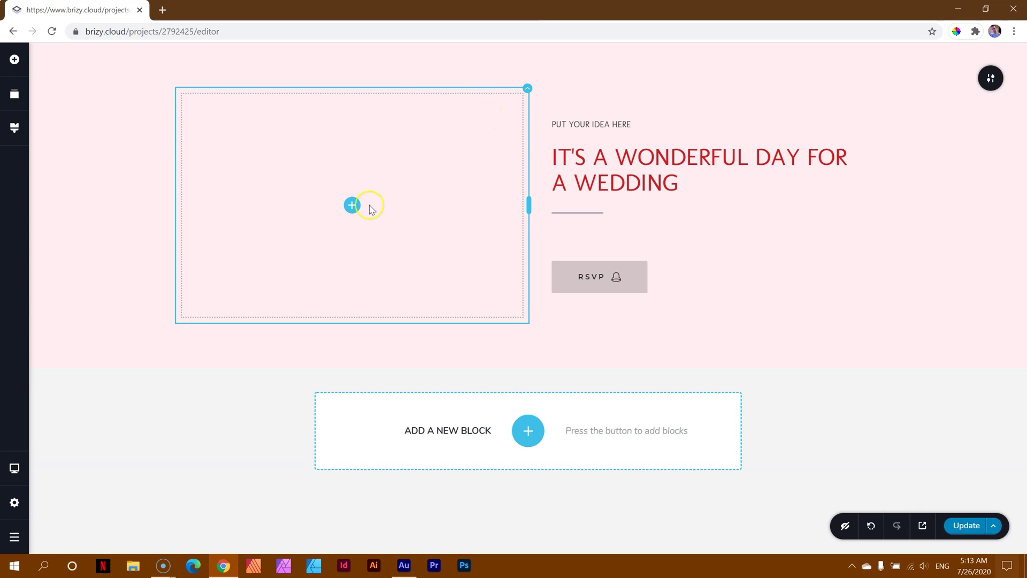
Select the wedding hero's empty left column and open its background Image settings to upload a file
{"action": "left_click", "coordinate": [23, 62]}
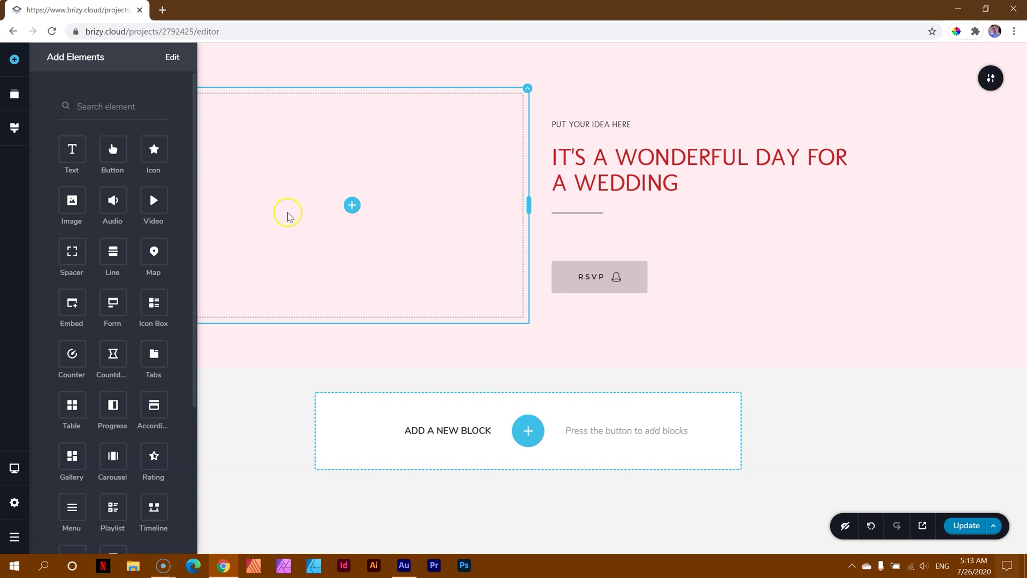
{"action": "left_click", "coordinate": [512, 108]}
{"action": "left_click", "coordinate": [507, 92]}
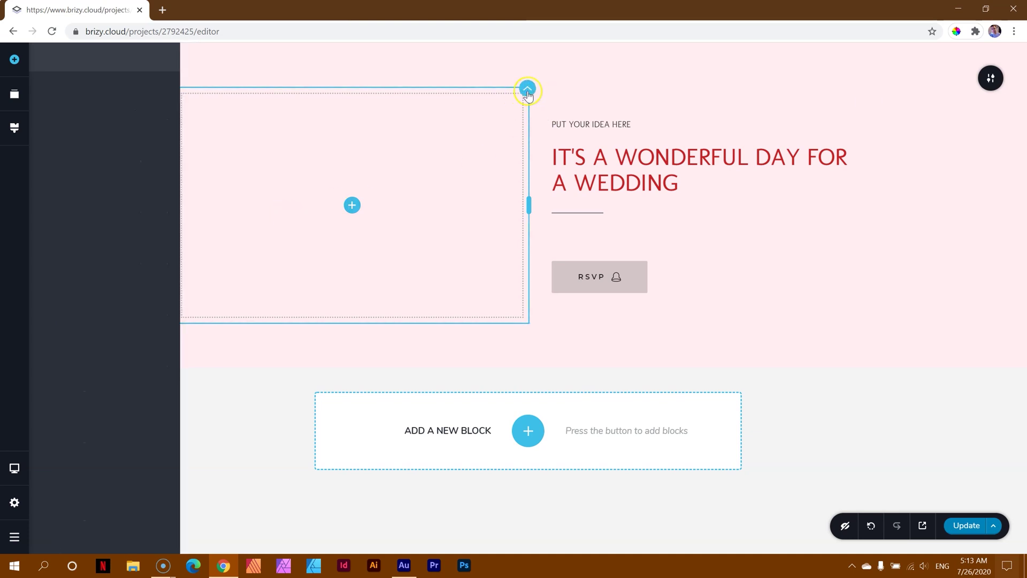
{"action": "left_click", "coordinate": [452, 120]}
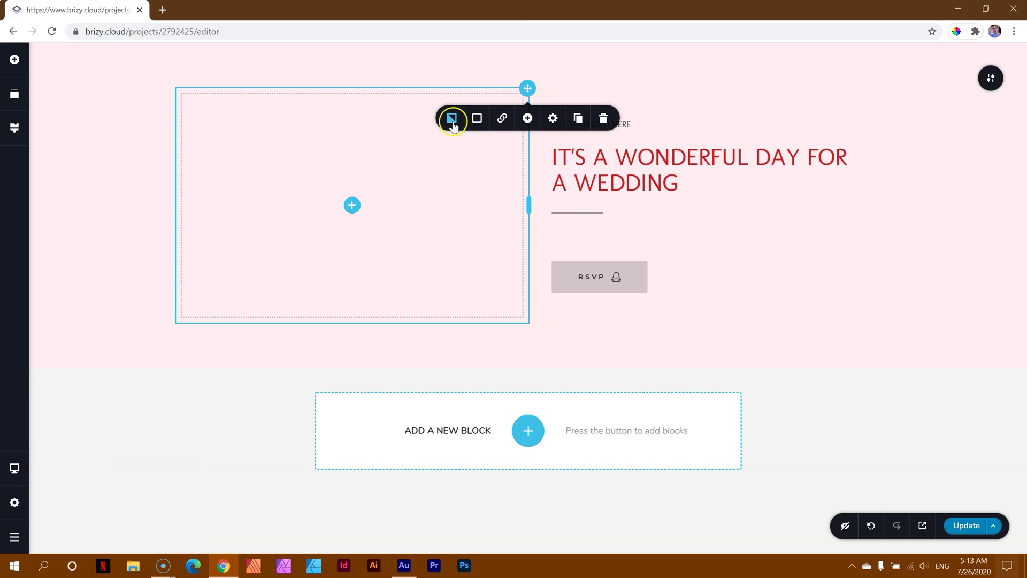
{"action": "left_click", "coordinate": [452, 120]}
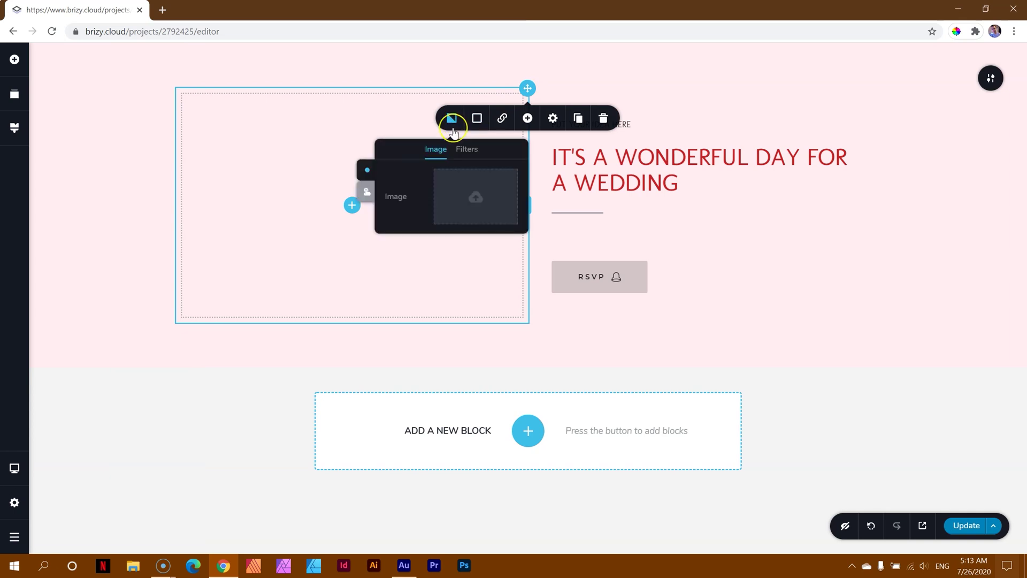
{"action": "left_click", "coordinate": [796, 242]}
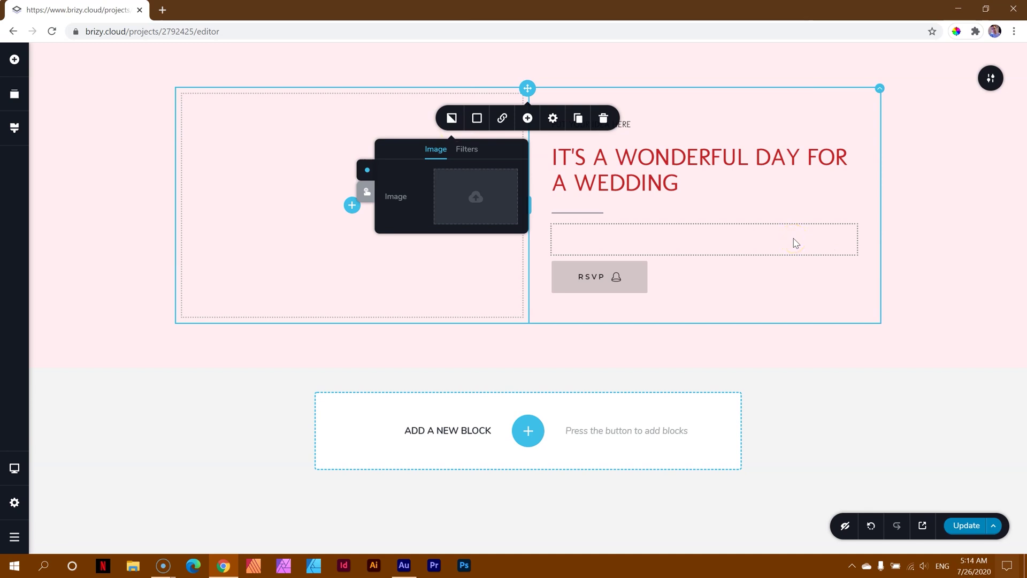
{"action": "left_click", "coordinate": [894, 263]}
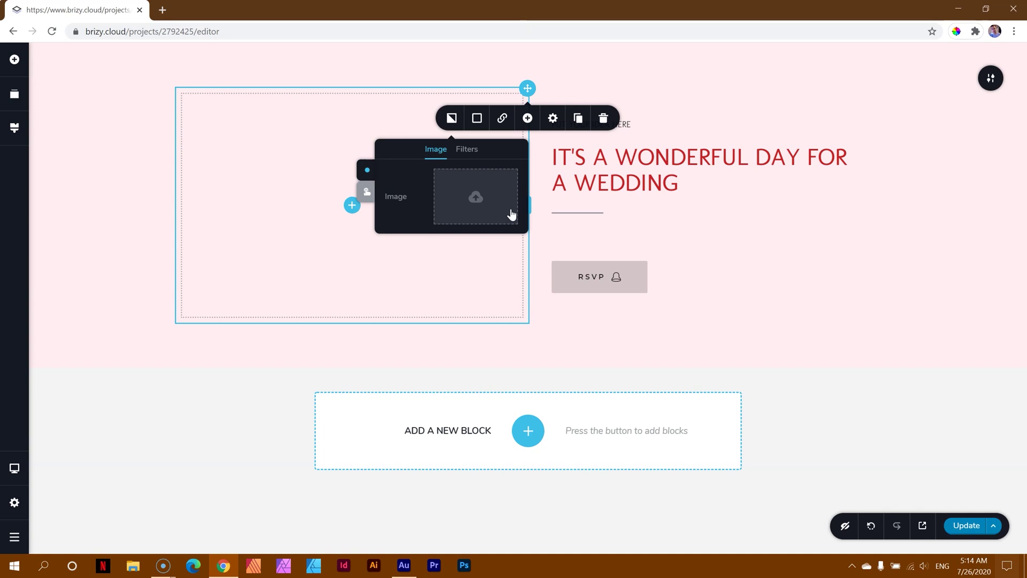
{"action": "left_click", "coordinate": [492, 204]}
Load the 'roses' photo from the Brizy Background folder into the hero's left column
{"action": "left_click", "coordinate": [493, 209]}
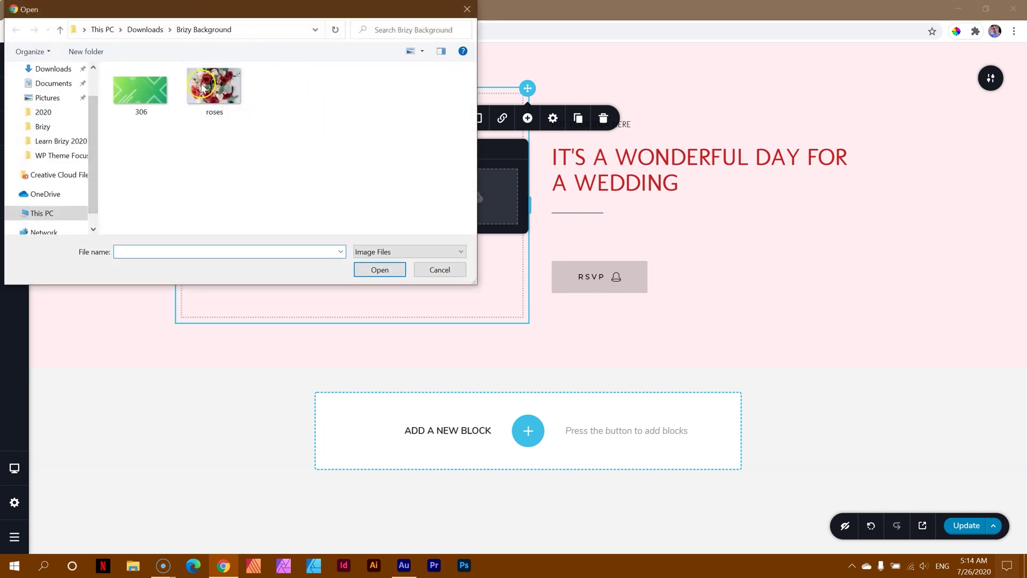
{"action": "left_click", "coordinate": [220, 96]}
{"action": "left_click", "coordinate": [376, 270]}
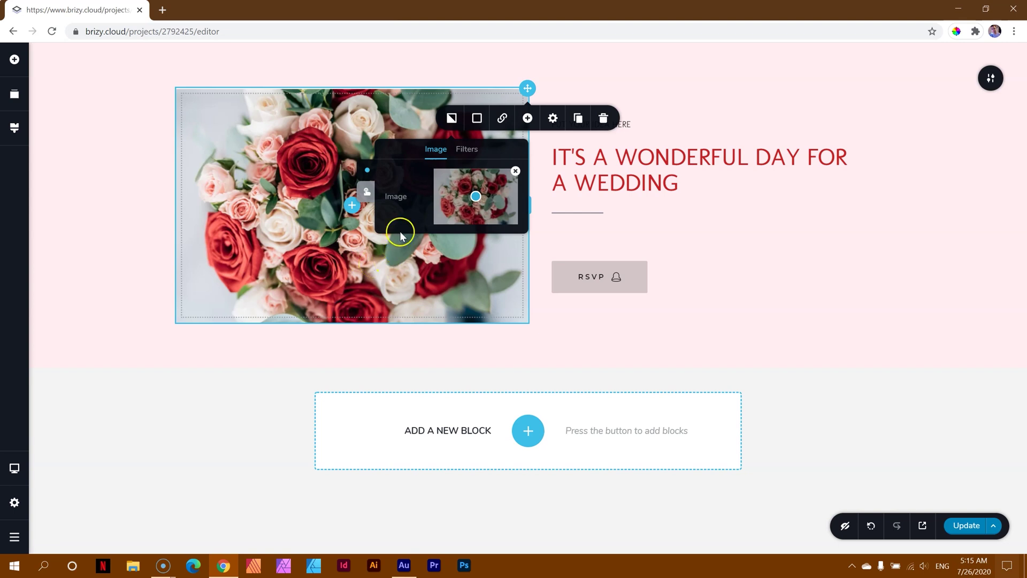
{"action": "left_click", "coordinate": [365, 194]}
Add an empty custom block below the wedding hero
{"action": "left_click", "coordinate": [367, 171]}
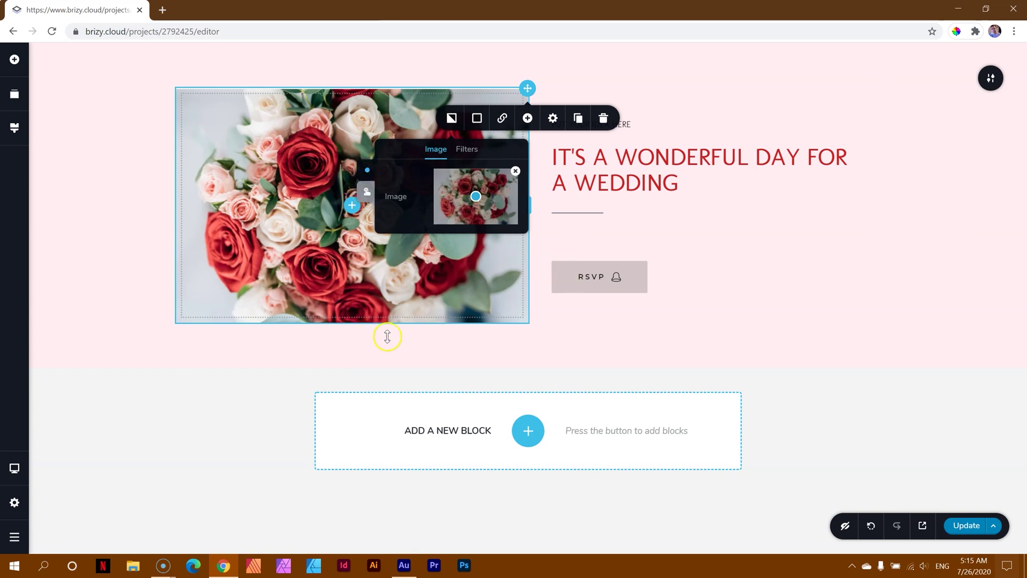
{"action": "left_click", "coordinate": [528, 431]}
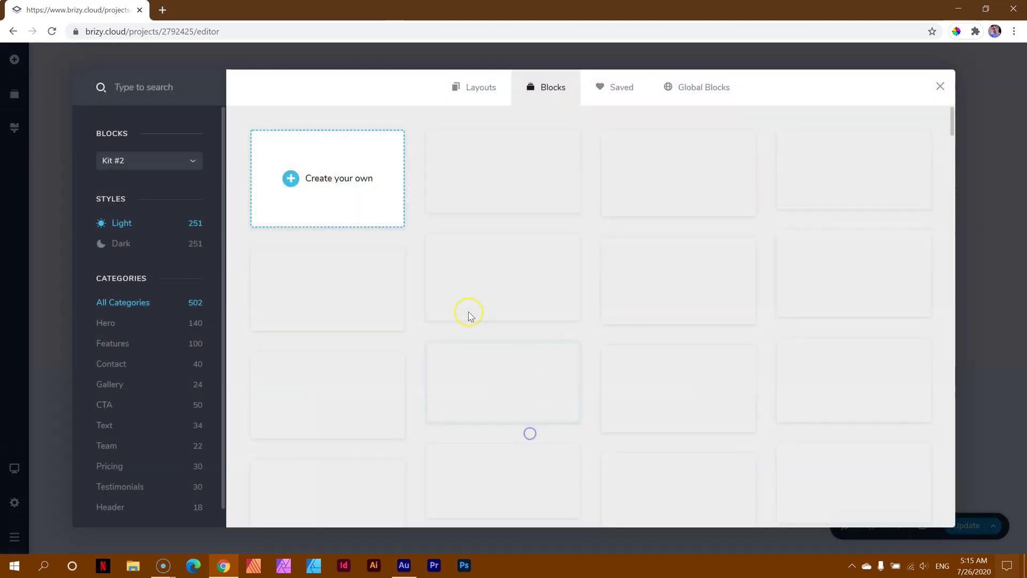
{"action": "left_click", "coordinate": [387, 194]}
{"action": "scroll", "coordinate": [556, 395], "scroll_direction": "down", "scroll_amount": 2}
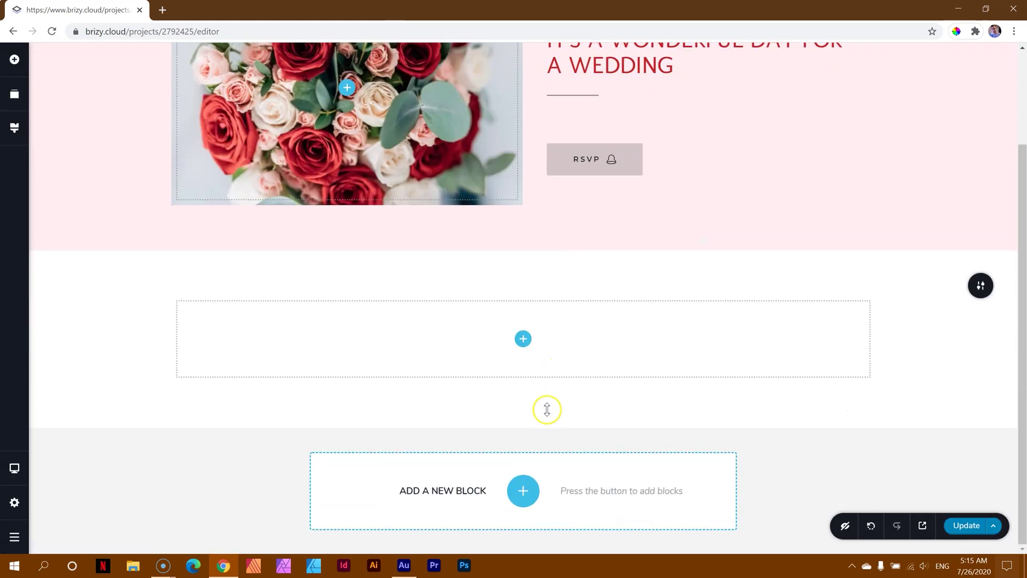
Drop a Column and an Image element into the new section's left column
{"action": "left_click", "coordinate": [15, 59]}
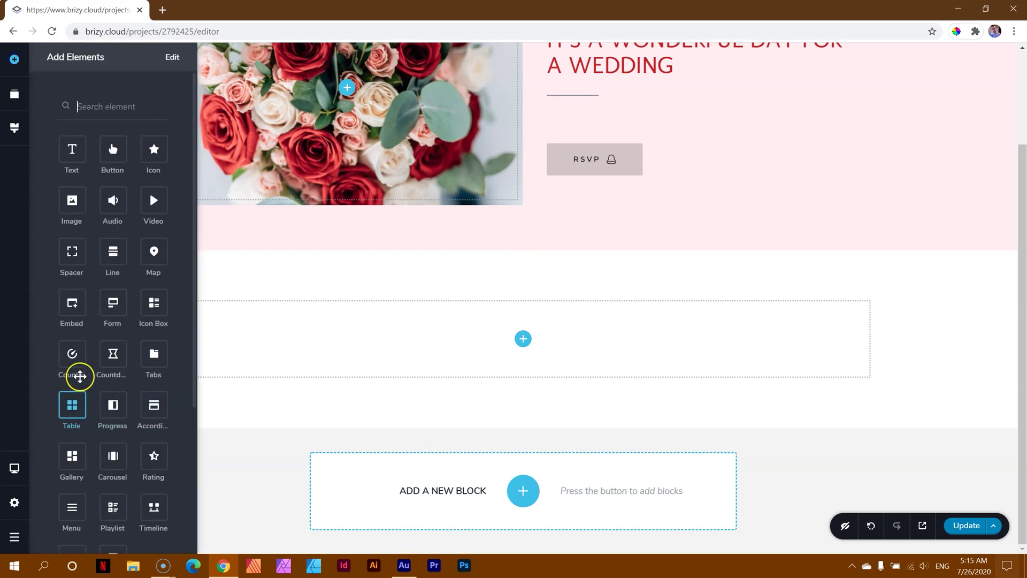
{"action": "scroll", "coordinate": [86, 371], "scroll_direction": "down", "scroll_amount": 4}
{"action": "left_click_drag", "start_coordinate": [112, 423], "coordinate": [525, 350]}
{"action": "scroll", "coordinate": [69, 123], "scroll_direction": "up", "scroll_amount": 5}
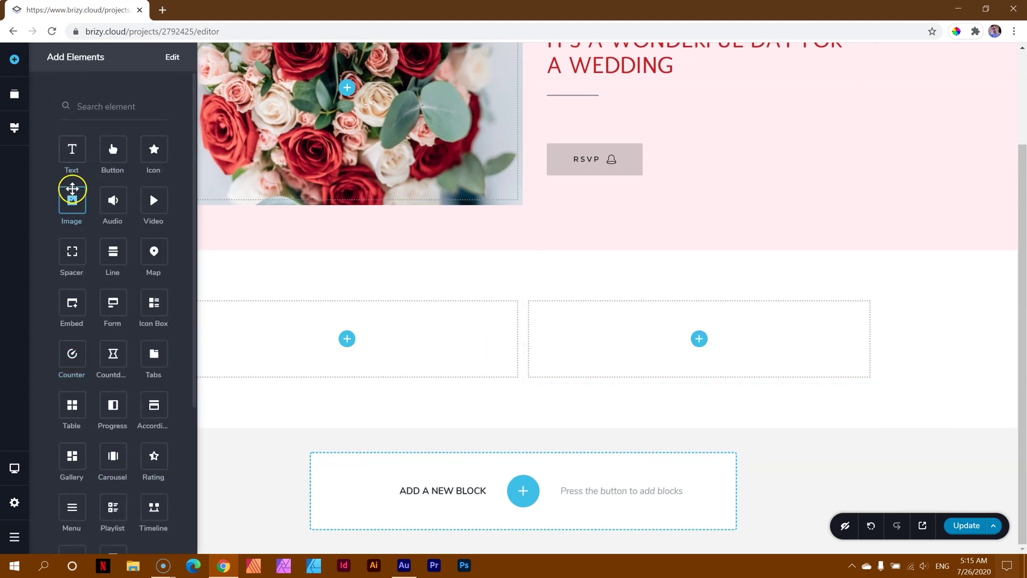
{"action": "left_click_drag", "start_coordinate": [72, 188], "coordinate": [347, 350]}
{"action": "scroll", "coordinate": [441, 334], "scroll_direction": "down", "scroll_amount": 1}
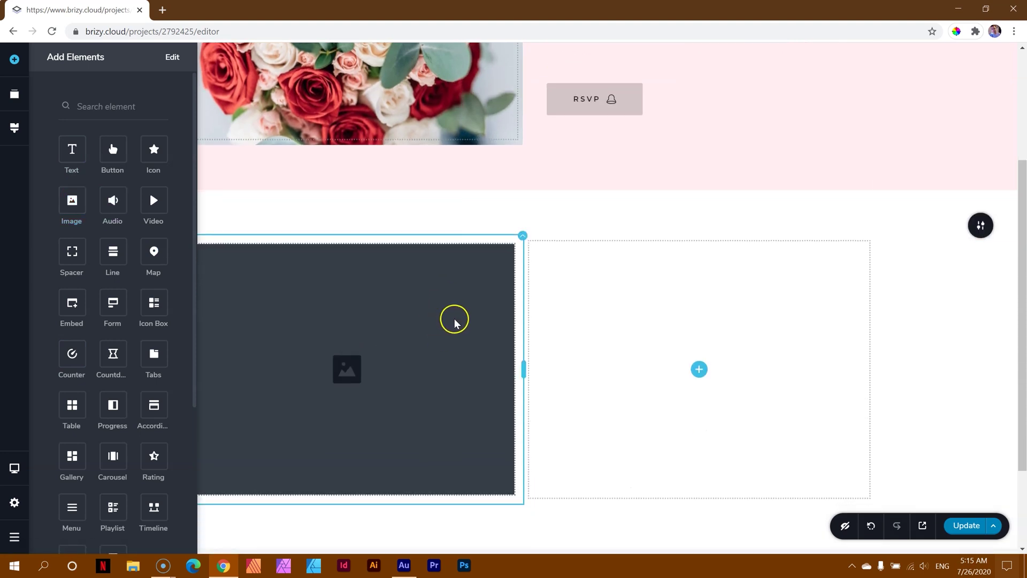
{"action": "scroll", "coordinate": [454, 318], "scroll_direction": "up", "scroll_amount": 3}
{"action": "left_click", "coordinate": [470, 373]}
{"action": "scroll", "coordinate": [466, 378], "scroll_direction": "down", "scroll_amount": 2}
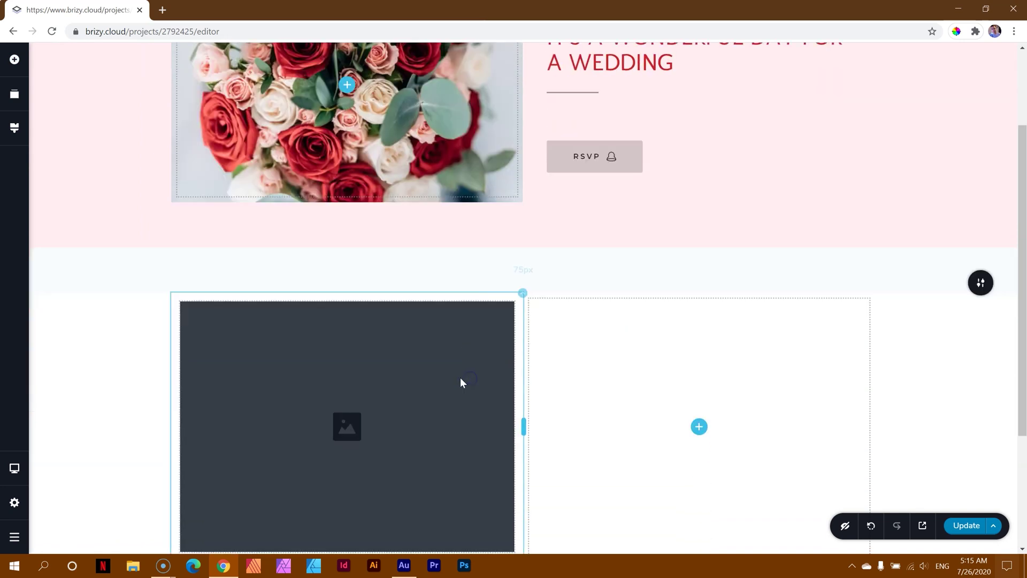
Upload the 'roses' photo into the new section's image element
{"action": "left_click", "coordinate": [461, 381]}
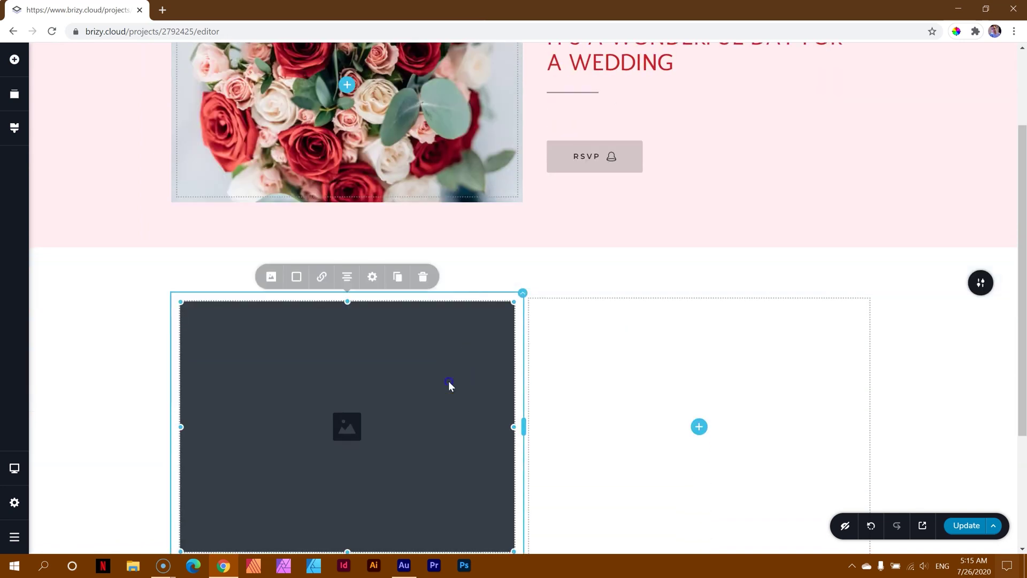
{"action": "left_click", "coordinate": [271, 281]}
{"action": "left_click", "coordinate": [282, 175]}
{"action": "left_click", "coordinate": [215, 87]}
{"action": "left_click", "coordinate": [380, 270]}
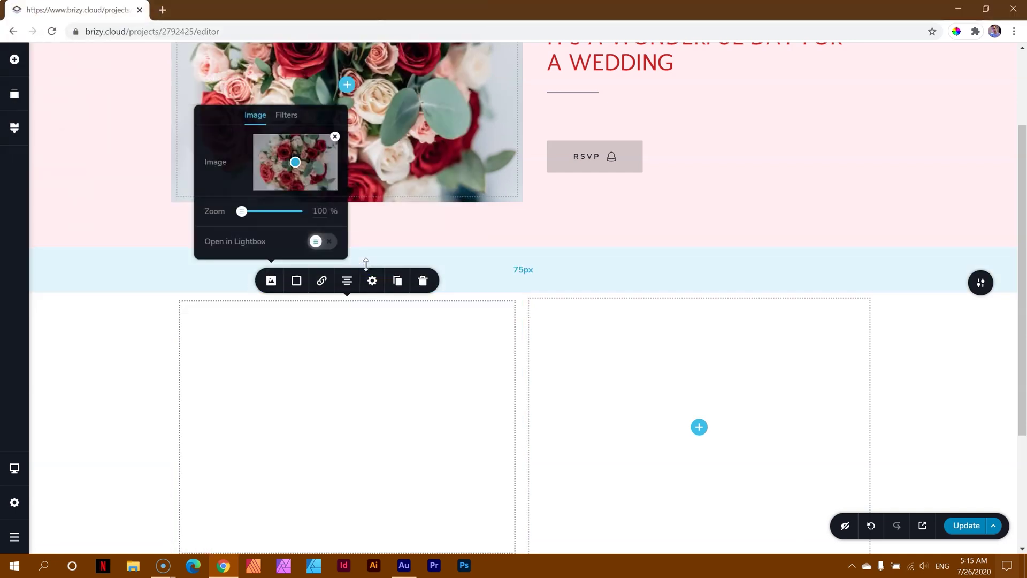
{"action": "scroll", "coordinate": [374, 267], "scroll_direction": "down", "scroll_amount": 2}
{"action": "scroll", "coordinate": [401, 271], "scroll_direction": "up", "scroll_amount": 1}
{"action": "left_click", "coordinate": [258, 184]}
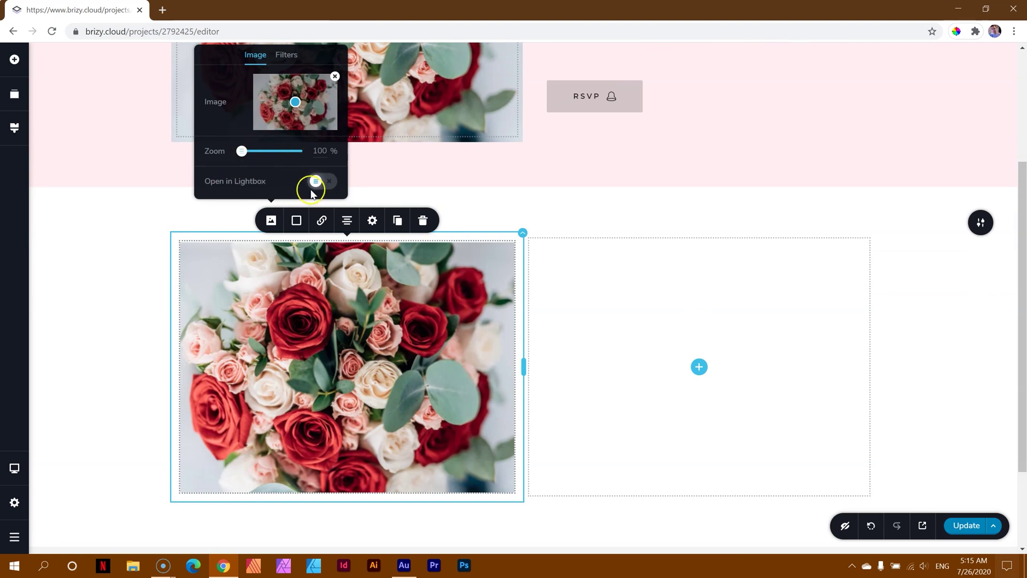
{"action": "scroll", "coordinate": [312, 193], "scroll_direction": "up", "scroll_amount": 3}
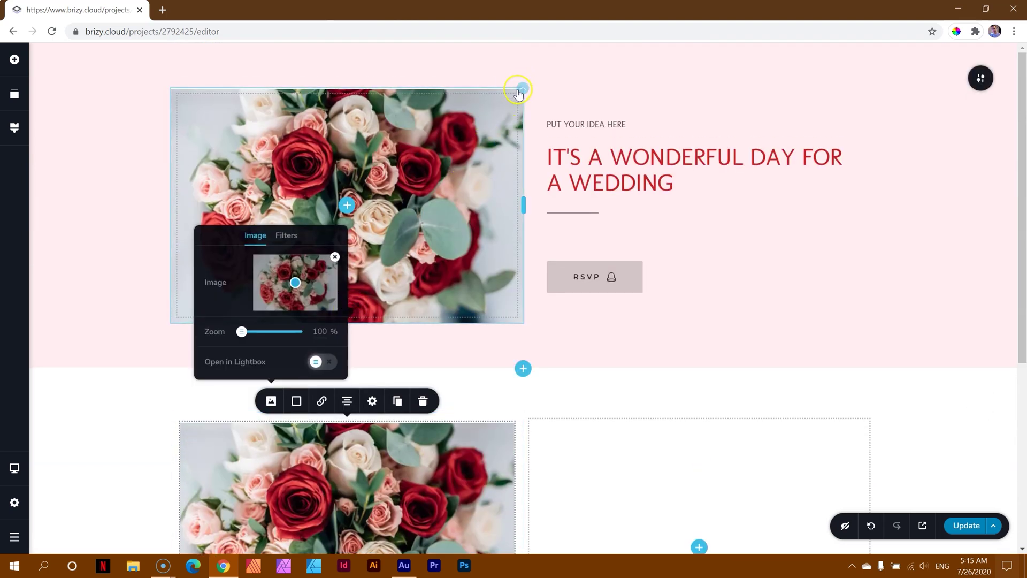
Review the hero column's roses background crop and focal point, then close the image popups
{"action": "left_click", "coordinate": [518, 94]}
{"action": "left_click", "coordinate": [452, 123]}
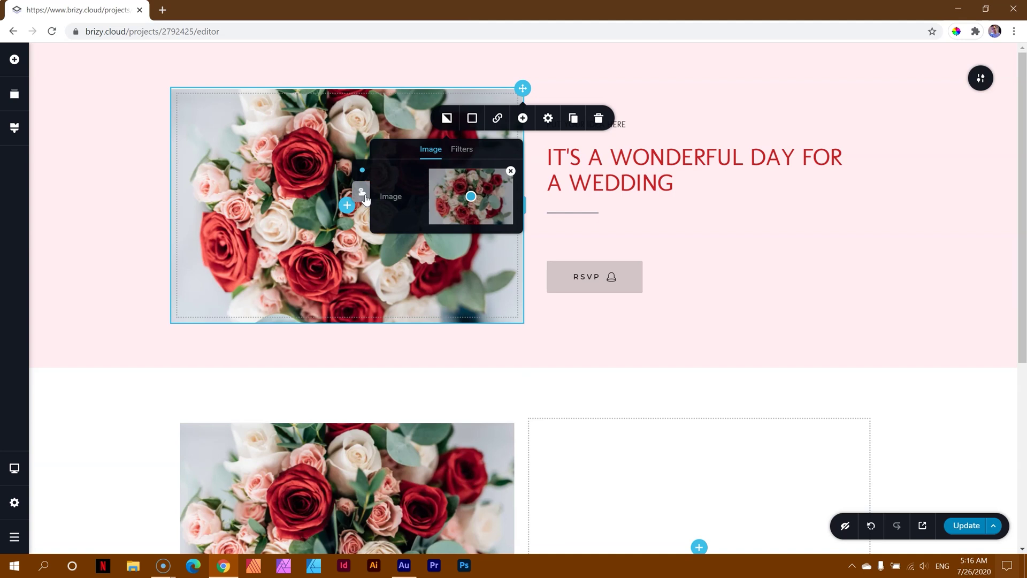
{"action": "scroll", "coordinate": [347, 362], "scroll_direction": "down", "scroll_amount": 3}
{"action": "scroll", "coordinate": [348, 363], "scroll_direction": "up", "scroll_amount": 2}
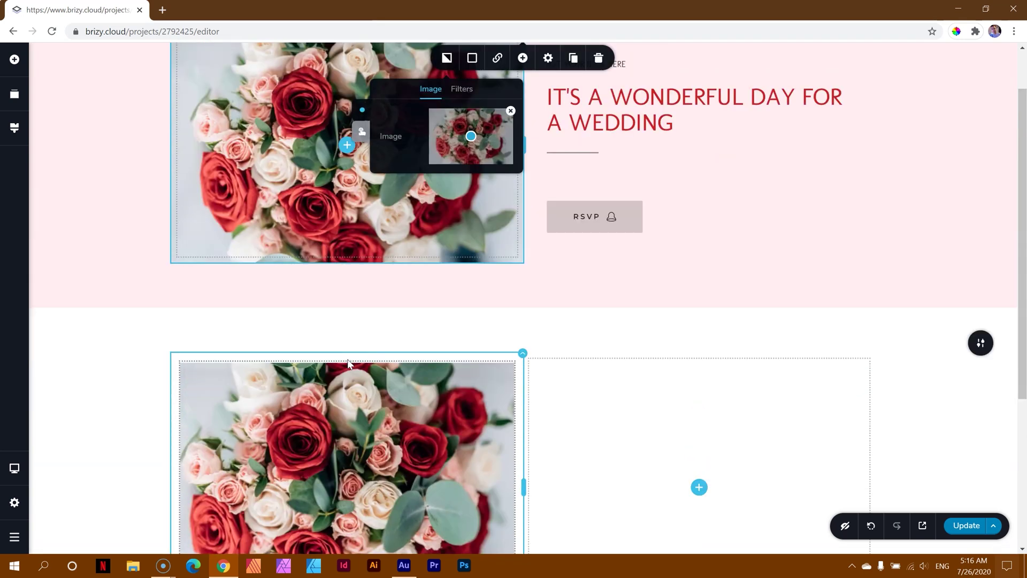
{"action": "scroll", "coordinate": [347, 362], "scroll_direction": "up", "scroll_amount": 1}
{"action": "scroll", "coordinate": [347, 362], "scroll_direction": "down", "scroll_amount": 1}
{"action": "left_click", "coordinate": [359, 406]}
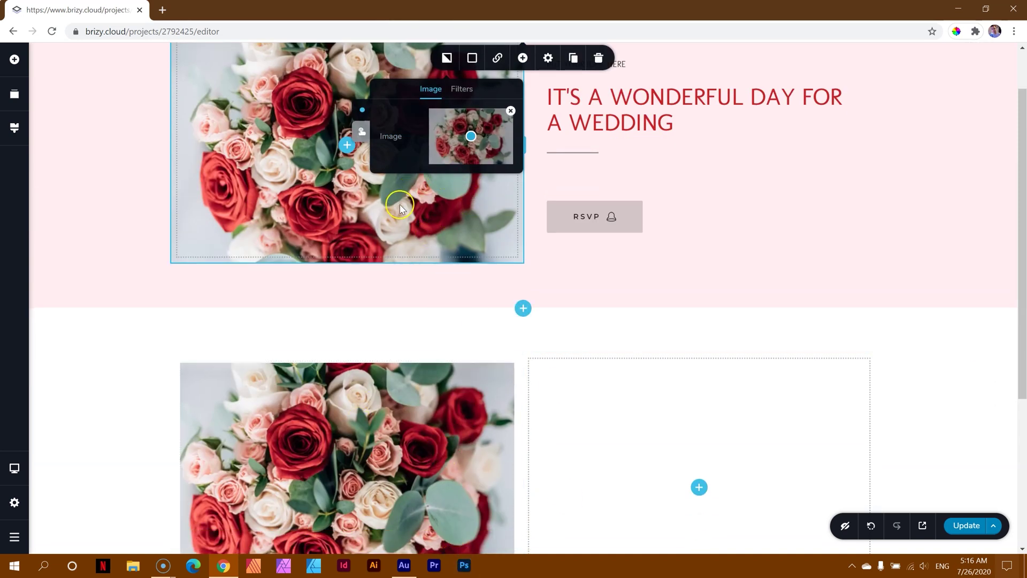
{"action": "scroll", "coordinate": [423, 214], "scroll_direction": "up", "scroll_amount": 1}
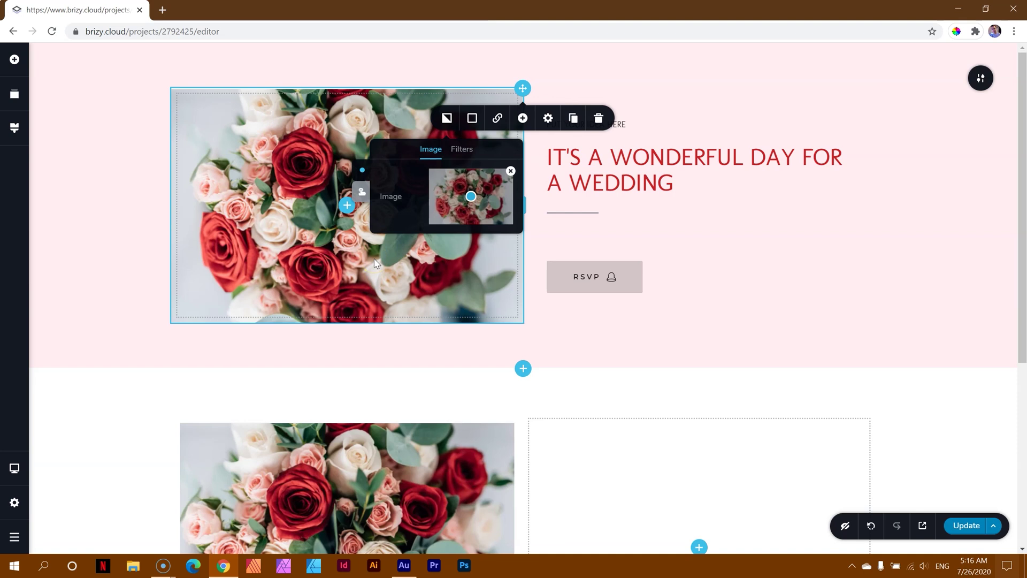
{"action": "left_click", "coordinate": [389, 271]}
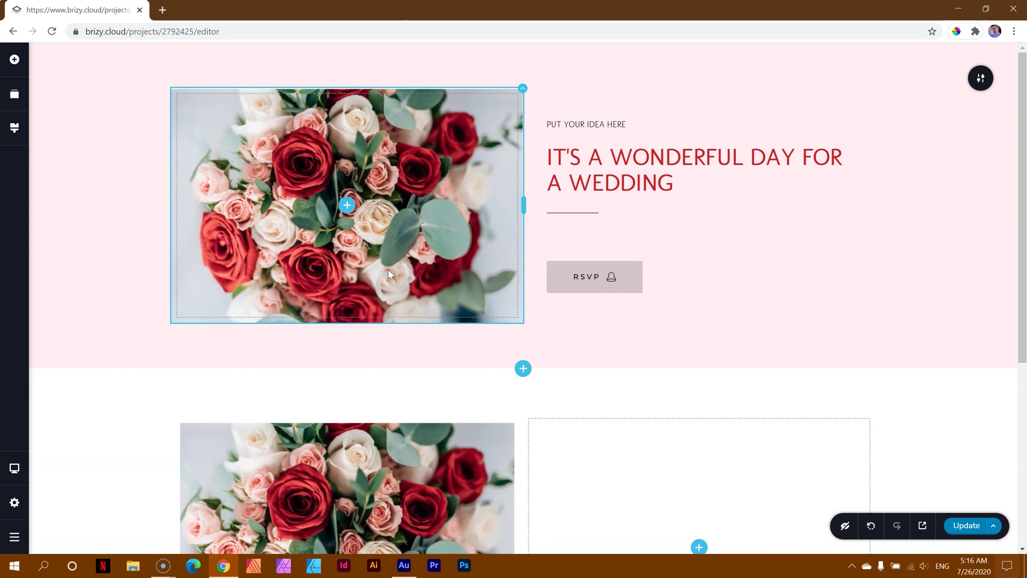
{"action": "left_click", "coordinate": [910, 405]}
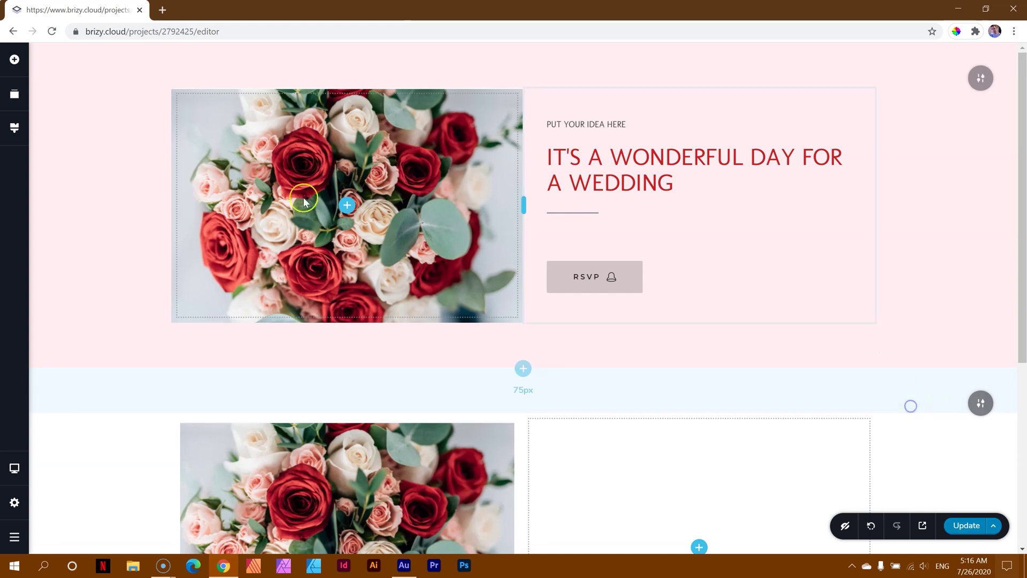
Select the hero's roses column, then open the published wedding page in a new tab
{"action": "left_click", "coordinate": [270, 183]}
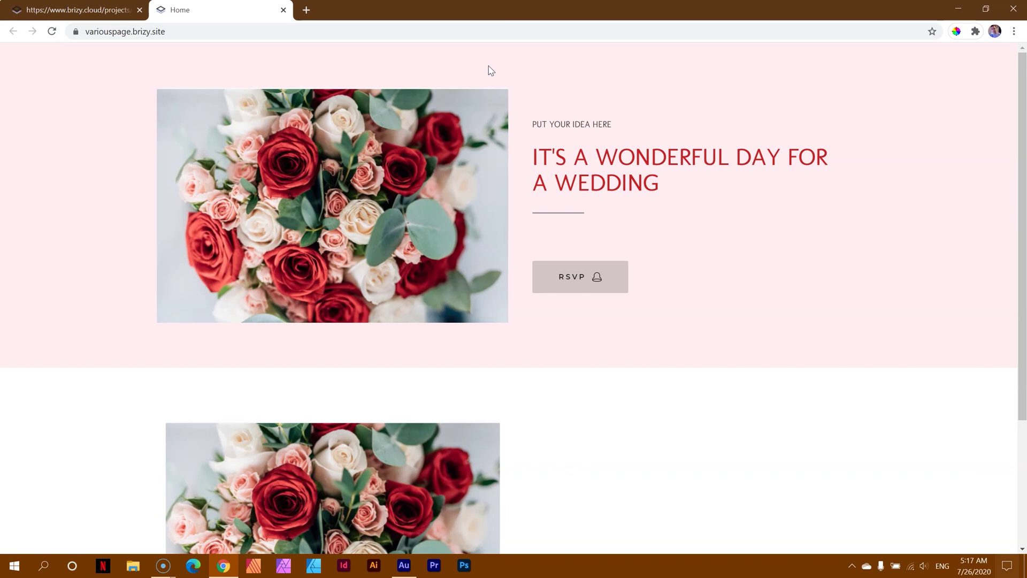
Preview the published wedding page at iPhone X size with DevTools device mode
{"action": "key", "text": "ctrl+shift+i"}
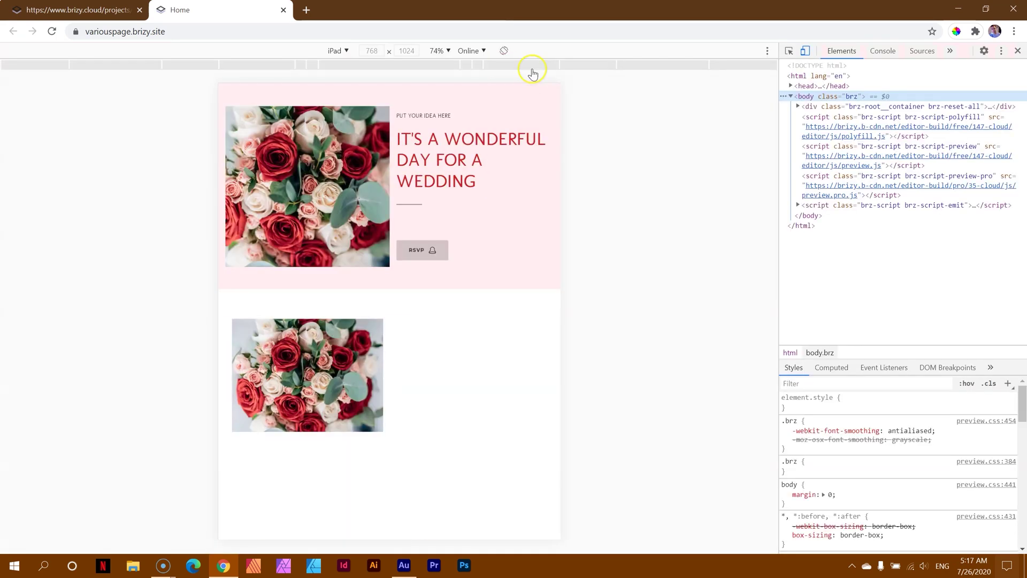
{"action": "left_click", "coordinate": [806, 51]}
{"action": "left_click", "coordinate": [808, 51]}
{"action": "left_click", "coordinate": [807, 51]}
{"action": "left_click", "coordinate": [807, 51]}
{"action": "left_click", "coordinate": [334, 54]}
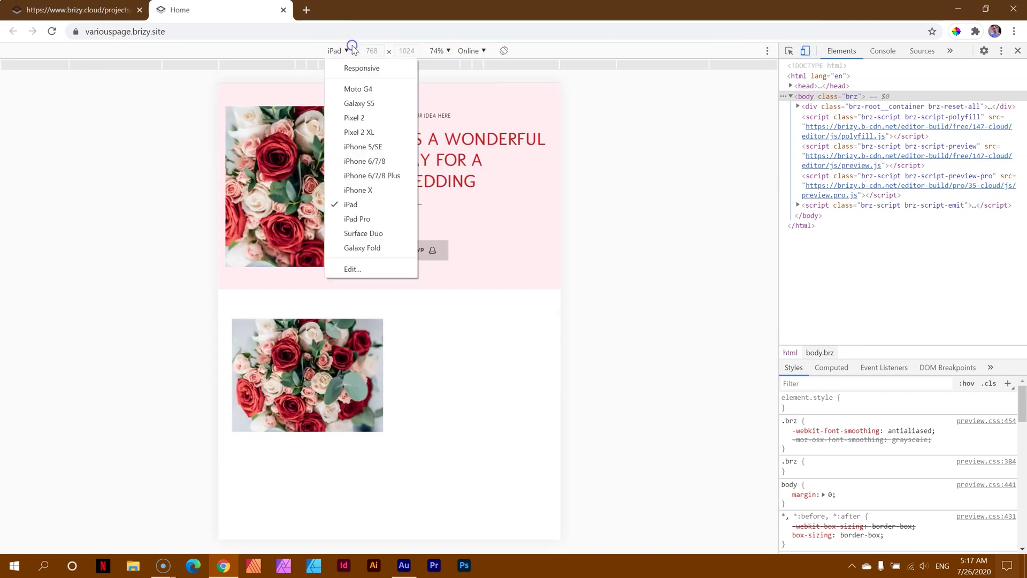
{"action": "left_click", "coordinate": [348, 192]}
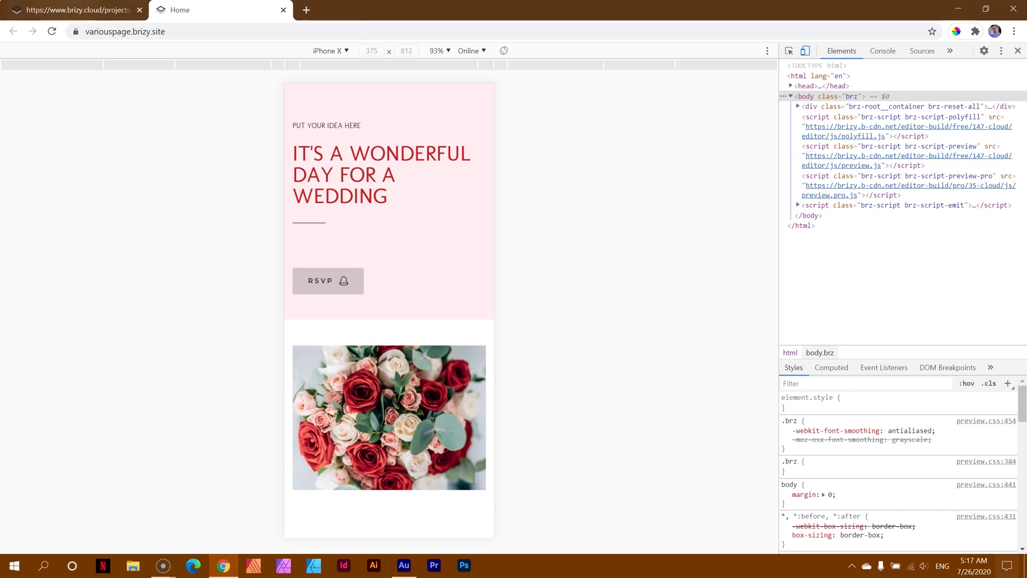
Compare the editor with the mobile preview tab, then return to the Brizy editor
{"action": "left_click", "coordinate": [74, 10]}
{"action": "scroll", "coordinate": [419, 343], "scroll_direction": "down", "scroll_amount": 5}
{"action": "scroll", "coordinate": [373, 365], "scroll_direction": "up", "scroll_amount": 5}
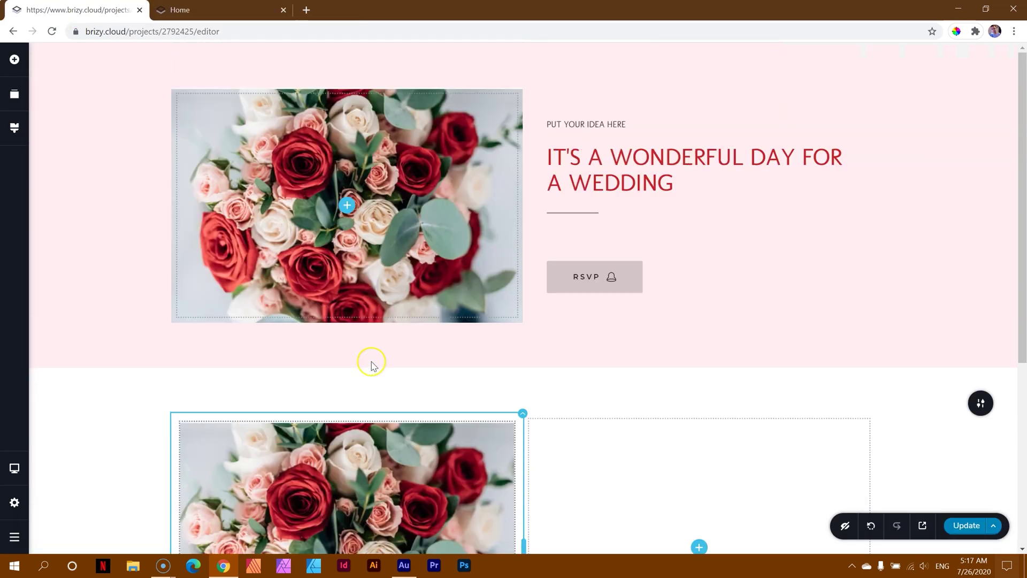
{"action": "left_click", "coordinate": [197, 10]}
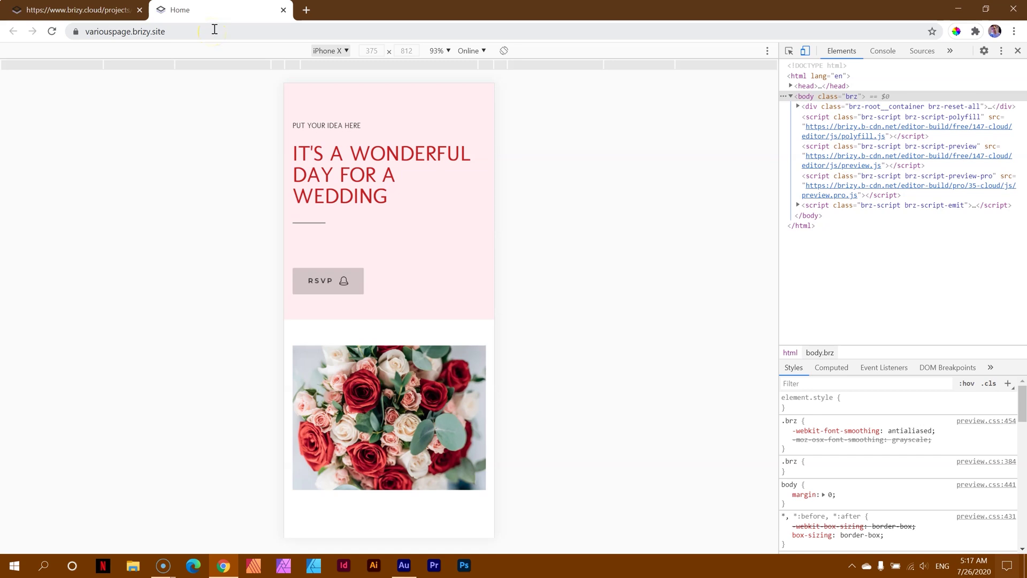
{"action": "left_click", "coordinate": [107, 10]}
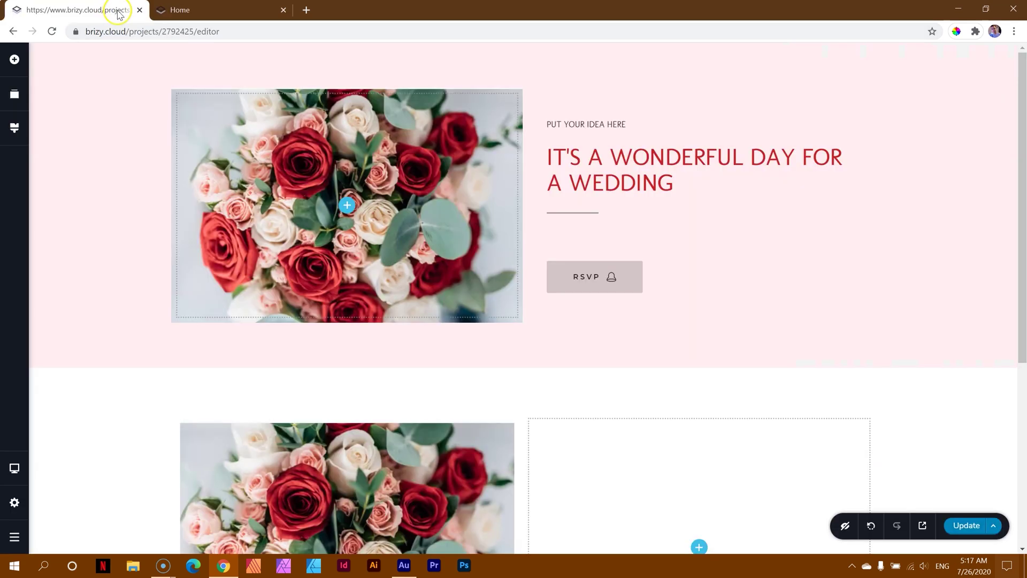
In the tablet layout, widen the hero image column to 53%, then switch to mobile layout
{"action": "left_click", "coordinate": [16, 469]}
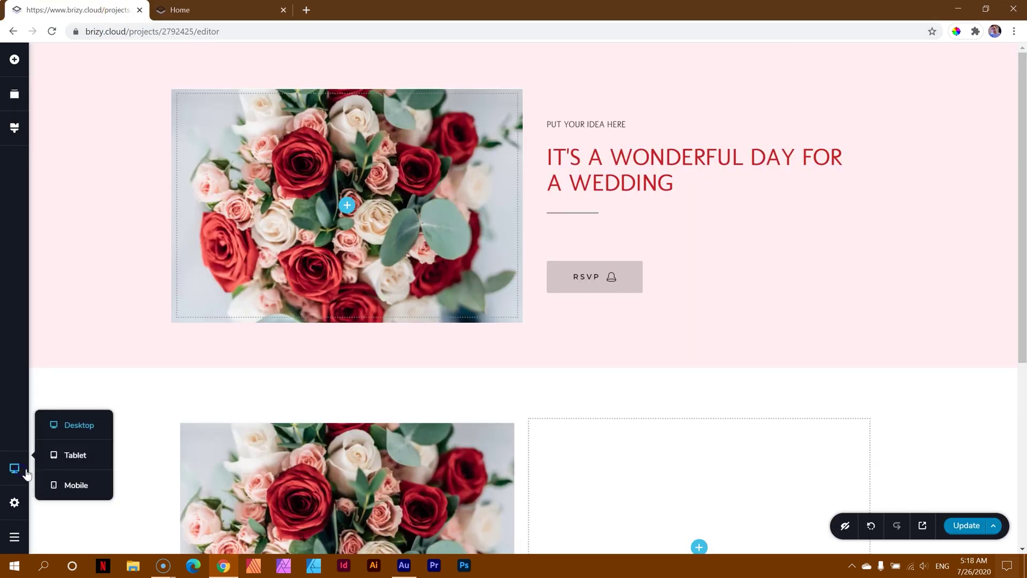
{"action": "left_click", "coordinate": [64, 456]}
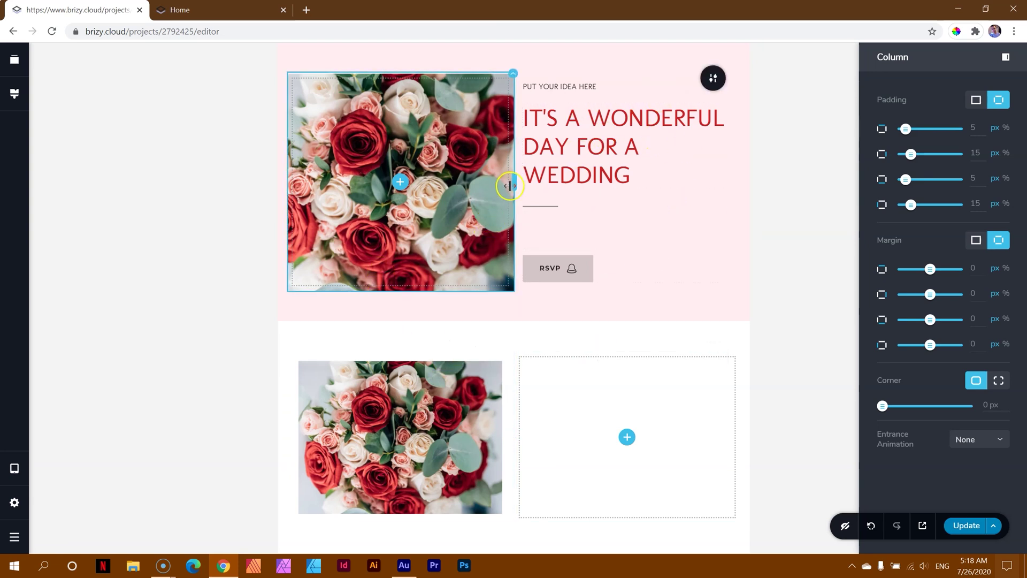
{"action": "left_click_drag", "start_coordinate": [514, 180], "coordinate": [738, 145]}
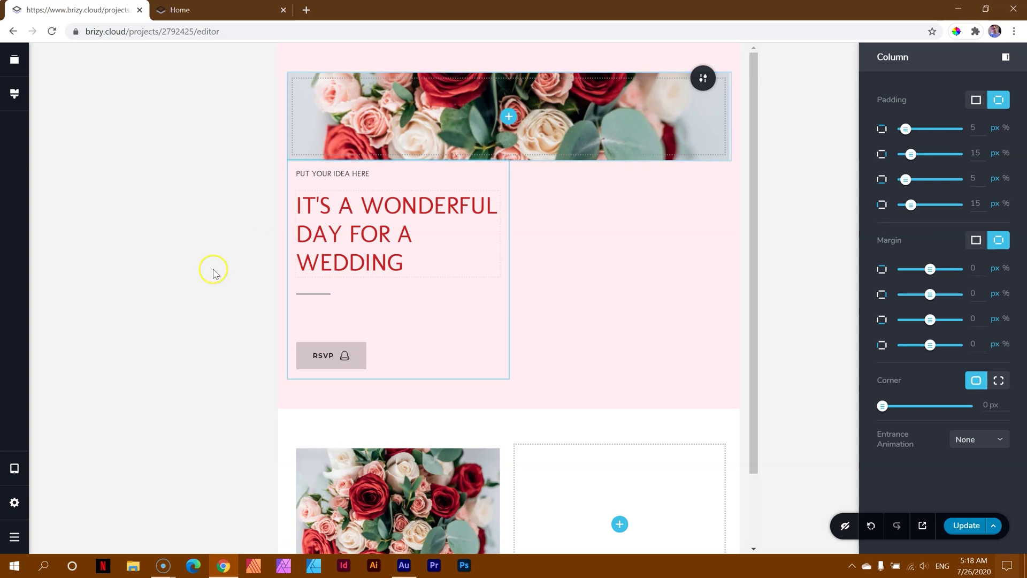
{"action": "mouse_move", "coordinate": [15, 469]}
{"action": "left_click", "coordinate": [77, 485]}
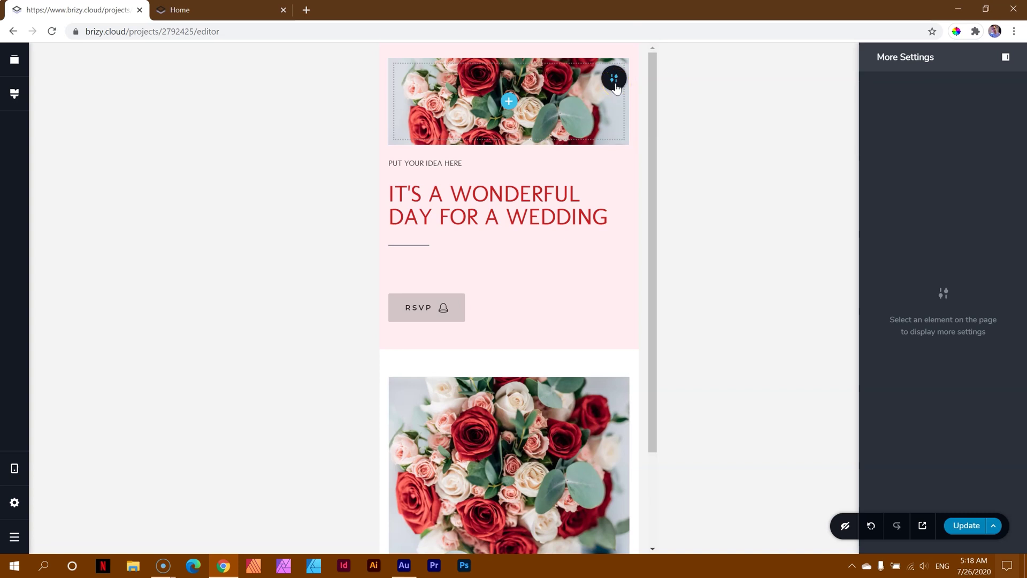
Select the hero's roses image in the mobile layout
{"action": "left_click", "coordinate": [489, 61]}
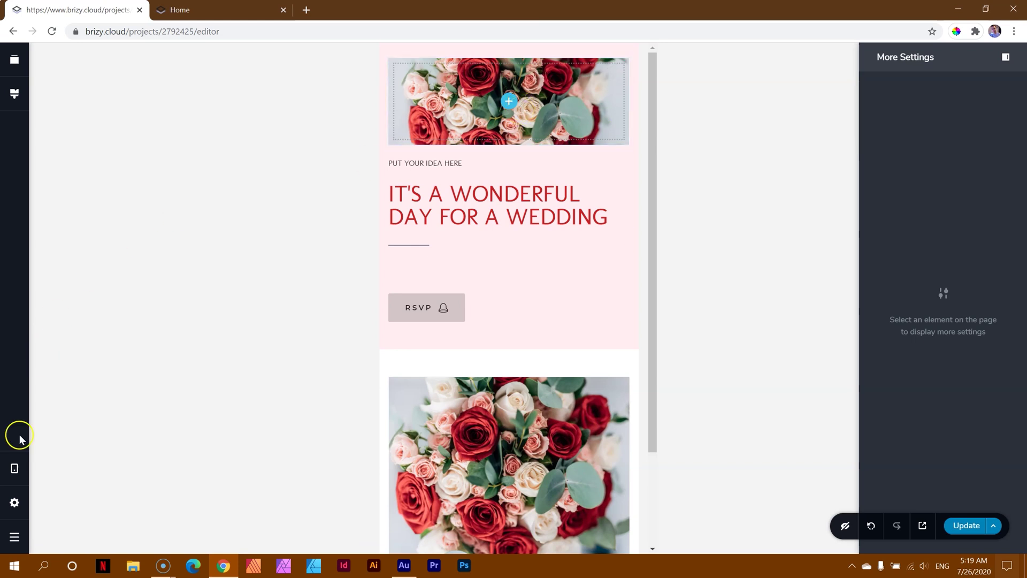
Switch back to the desktop layout and delete the lower section with the roses image
{"action": "mouse_move", "coordinate": [15, 465]}
{"action": "left_click", "coordinate": [71, 425]}
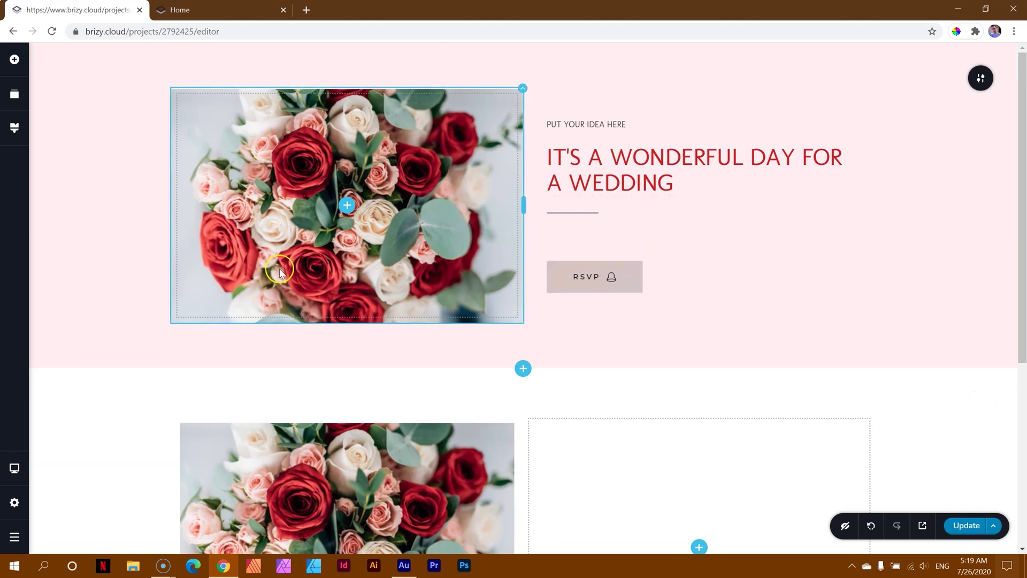
{"action": "left_click", "coordinate": [523, 368]}
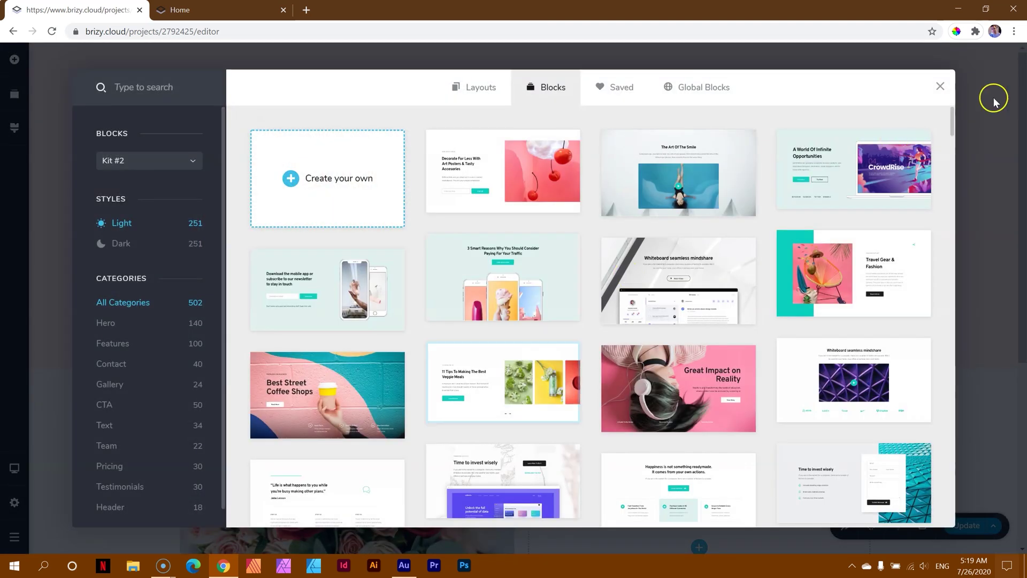
{"action": "left_click", "coordinate": [938, 87]}
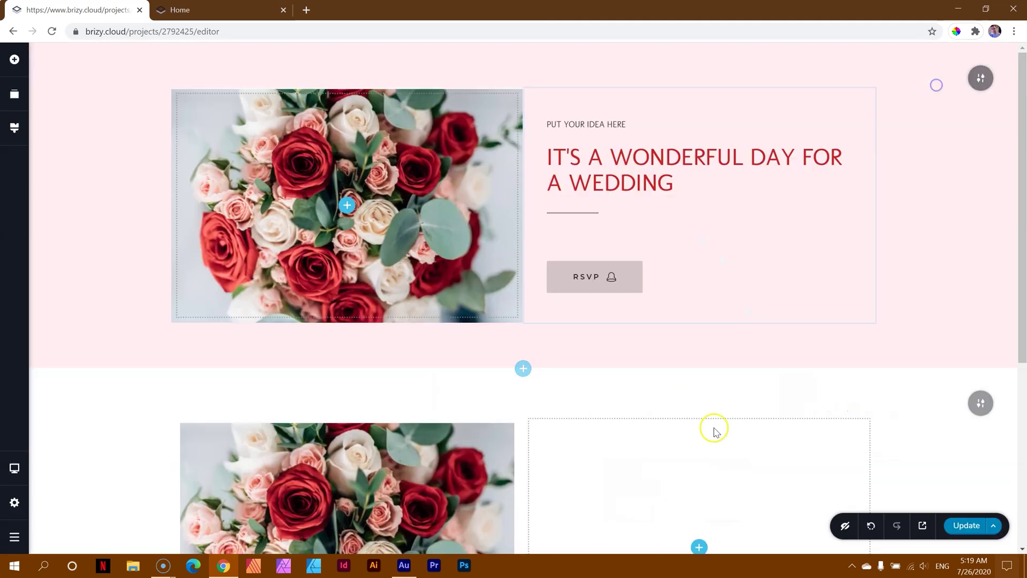
{"action": "left_click", "coordinate": [982, 408]}
Add a custom block and build a row of four equal columns in it
{"action": "left_click", "coordinate": [527, 429]}
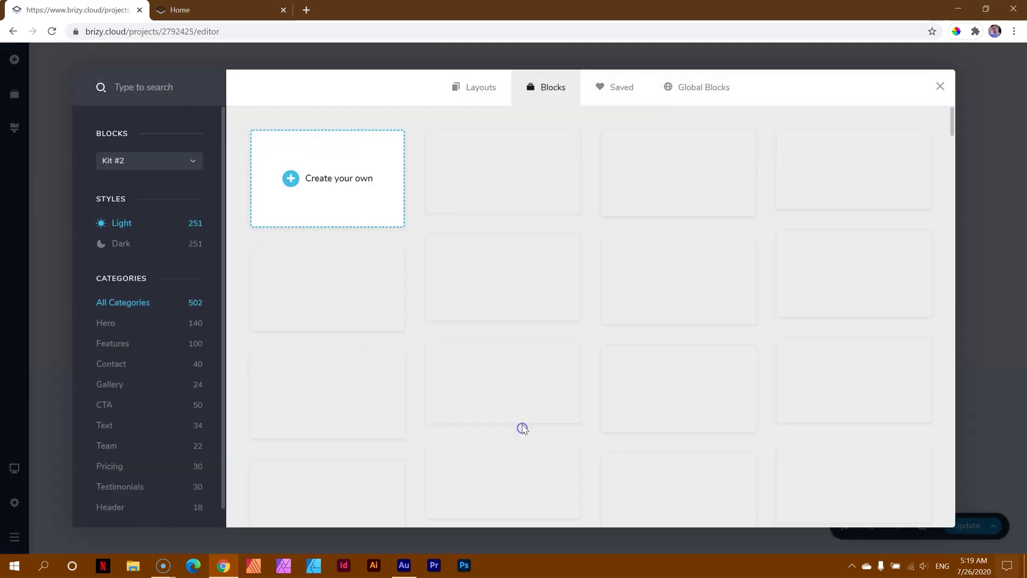
{"action": "left_click", "coordinate": [377, 223]}
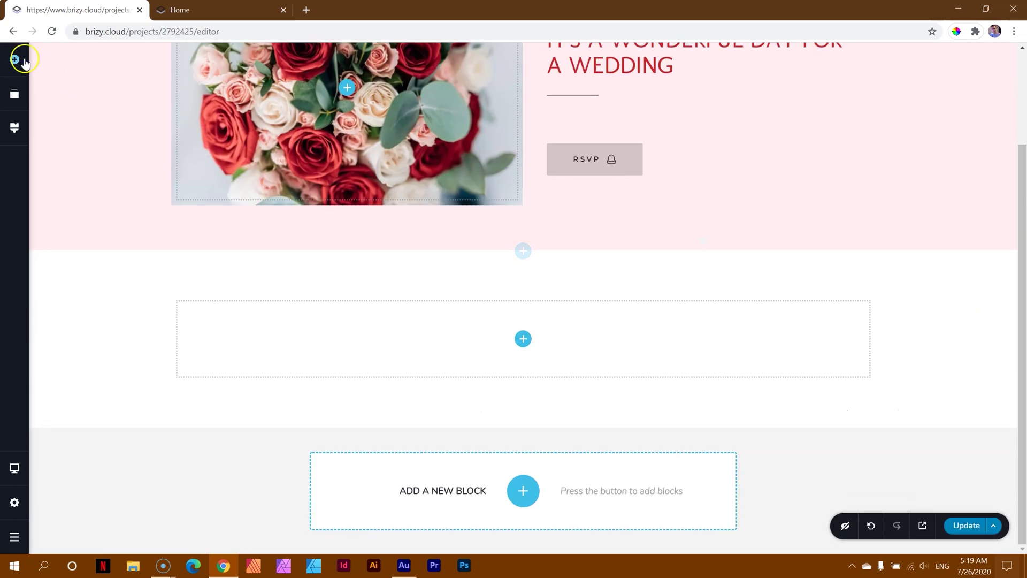
{"action": "left_click", "coordinate": [16, 59]}
{"action": "scroll", "coordinate": [101, 357], "scroll_direction": "down", "scroll_amount": 4}
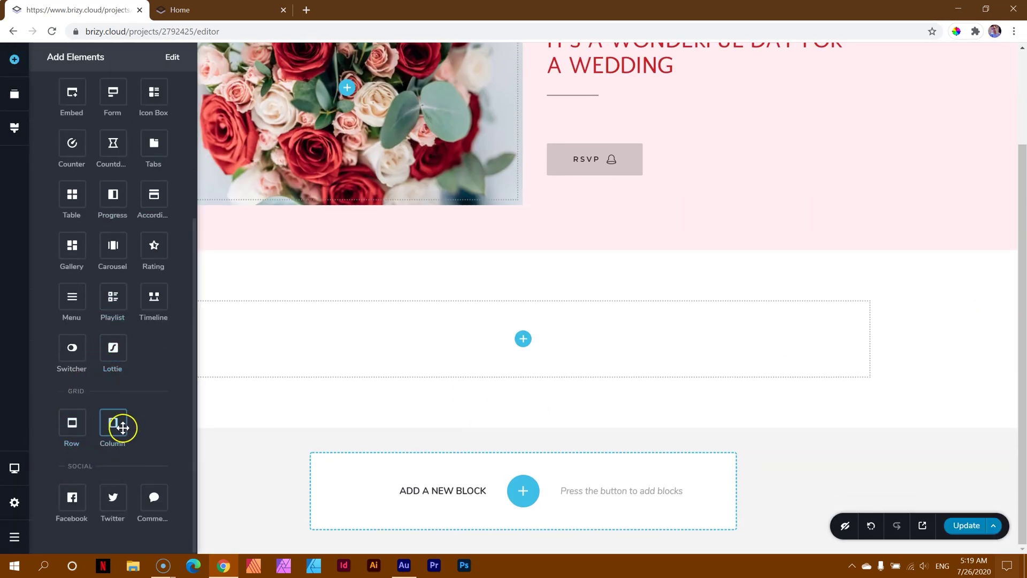
{"action": "left_click_drag", "start_coordinate": [114, 423], "coordinate": [495, 321]}
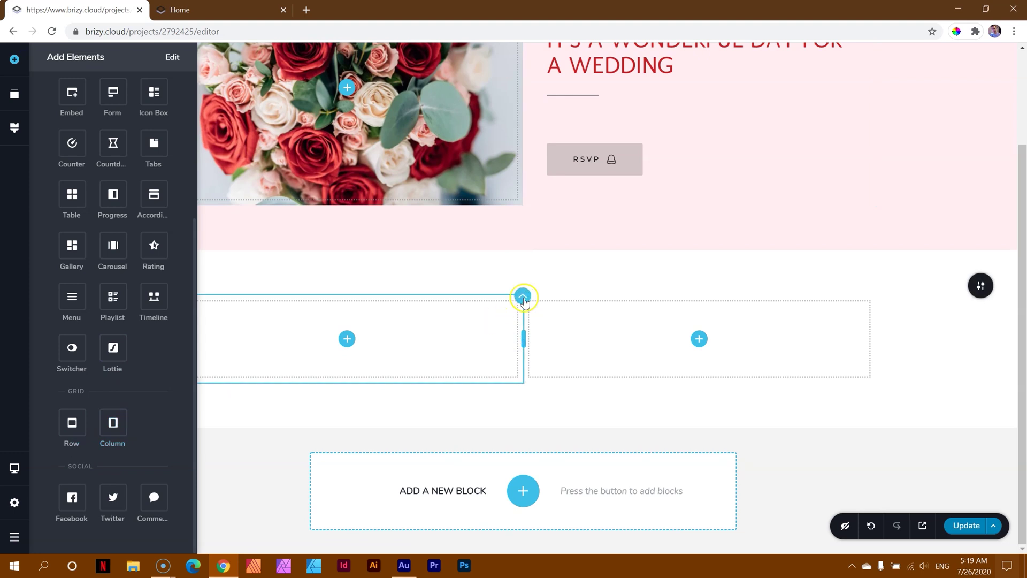
{"action": "left_click", "coordinate": [523, 267]}
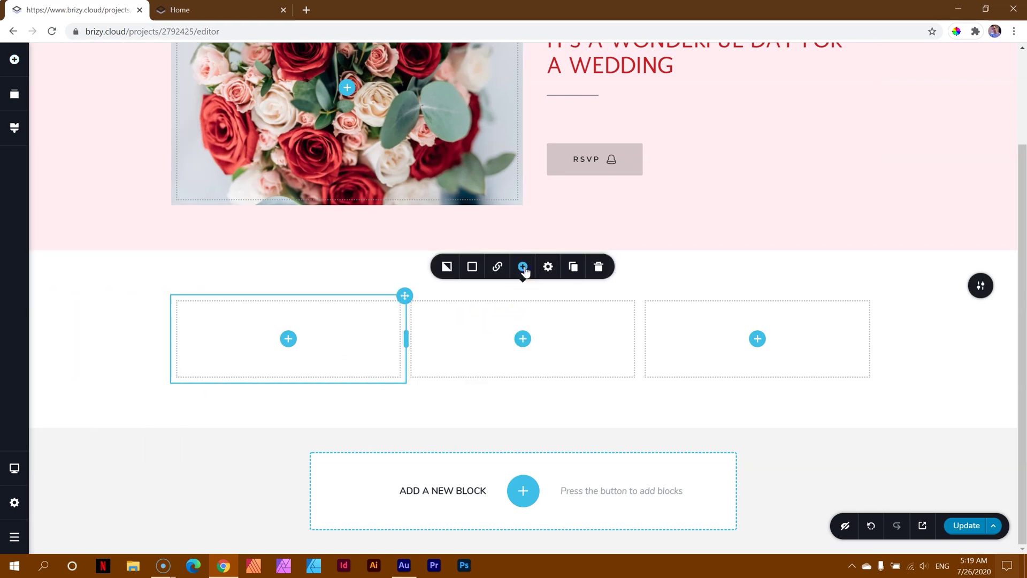
{"action": "left_click", "coordinate": [523, 267]}
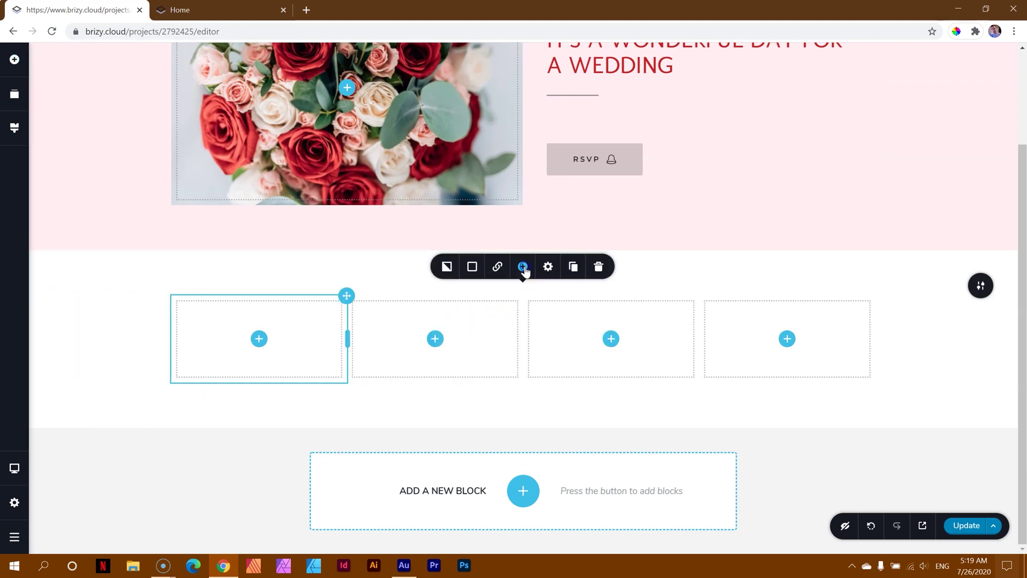
{"action": "left_click", "coordinate": [891, 357]}
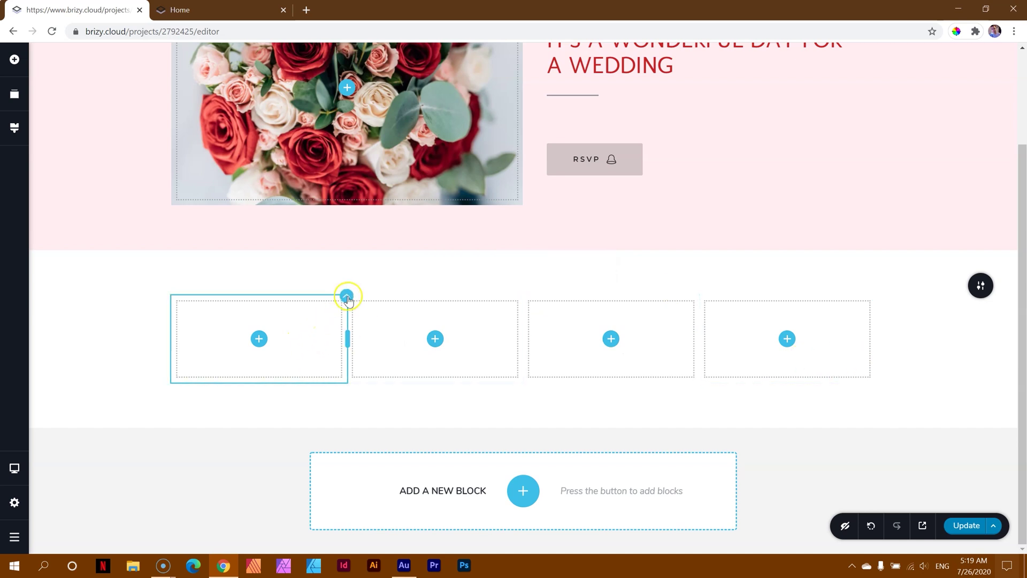
Make the first column orange and the second column green
{"action": "left_click", "coordinate": [347, 298]}
{"action": "left_click", "coordinate": [298, 269]}
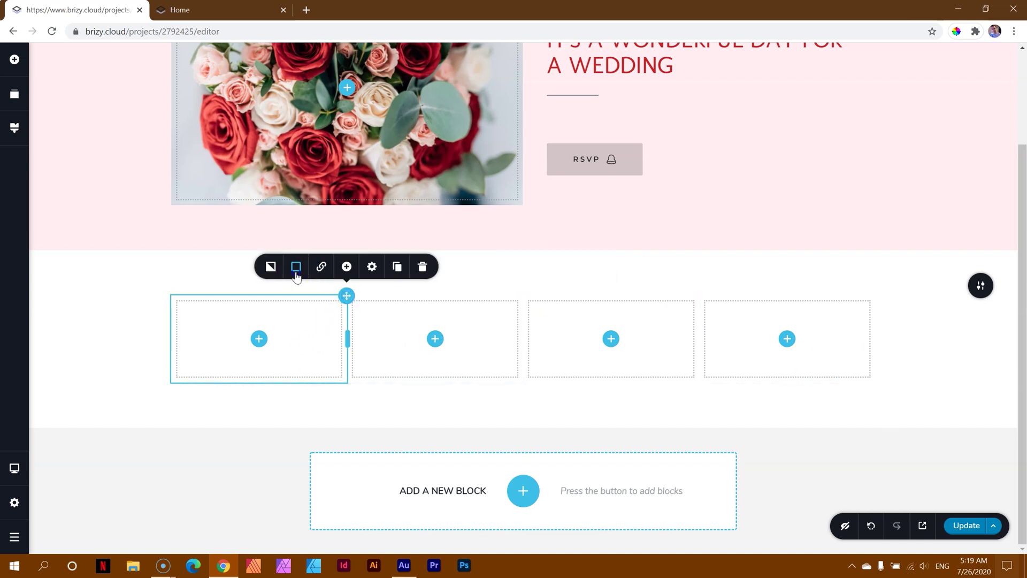
{"action": "left_click", "coordinate": [266, 215]}
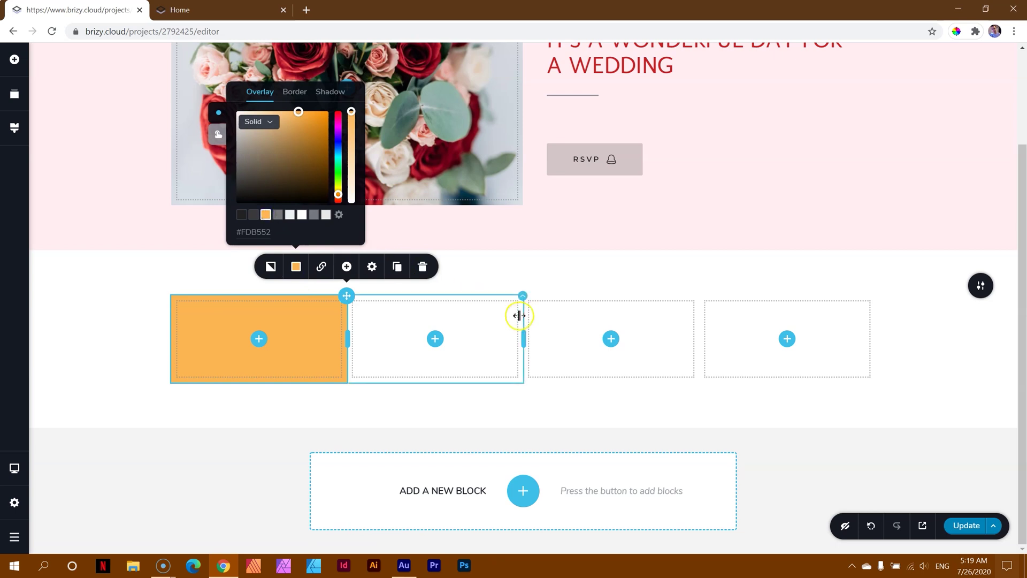
{"action": "left_click", "coordinate": [521, 295]}
{"action": "left_click", "coordinate": [472, 267]}
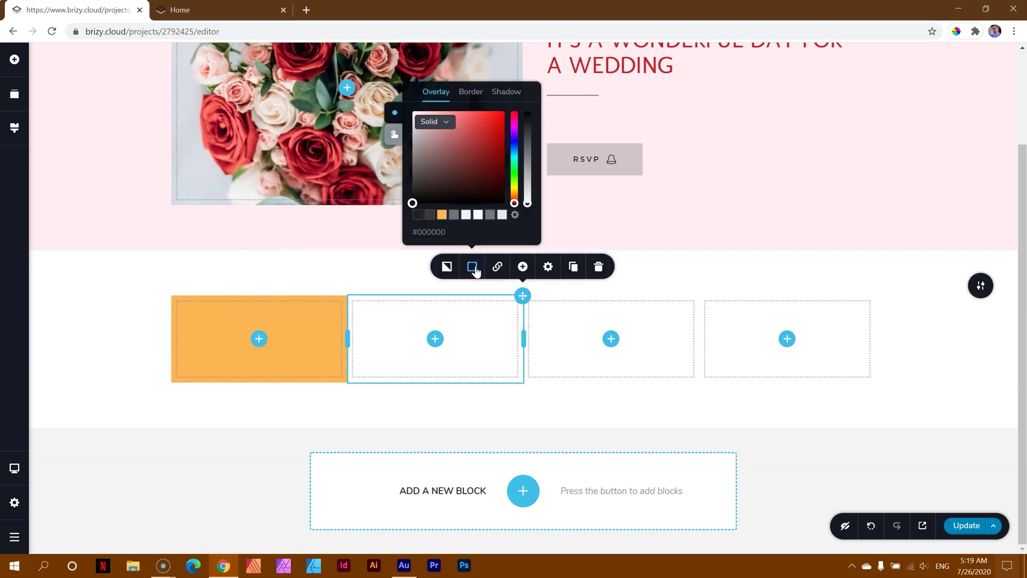
{"action": "left_click", "coordinate": [442, 215]}
{"action": "left_click_drag", "start_coordinate": [513, 202], "coordinate": [514, 165]}
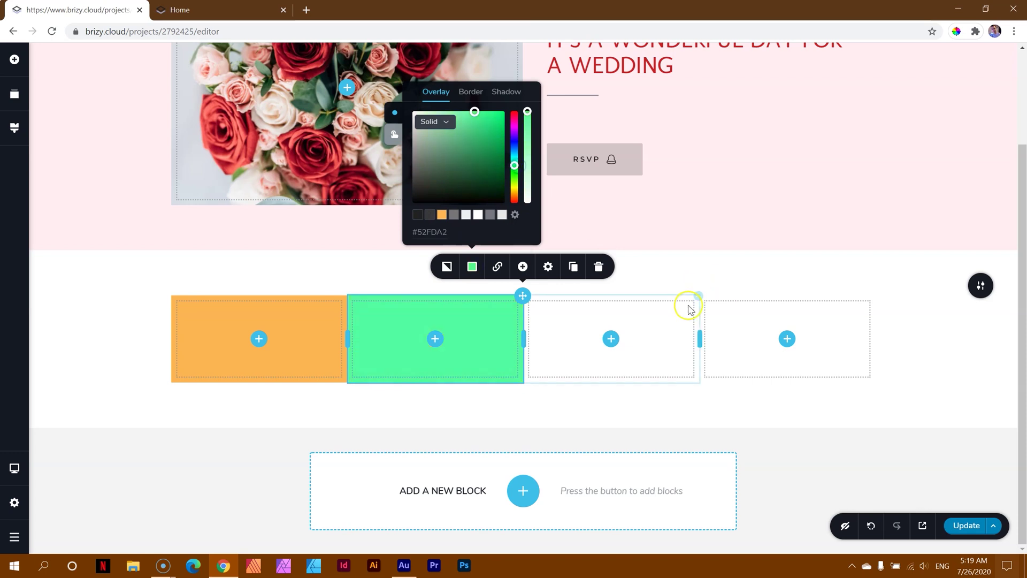
Make the third column pink and the fourth column blue
{"action": "left_click", "coordinate": [698, 295]}
{"action": "left_click", "coordinate": [648, 267]}
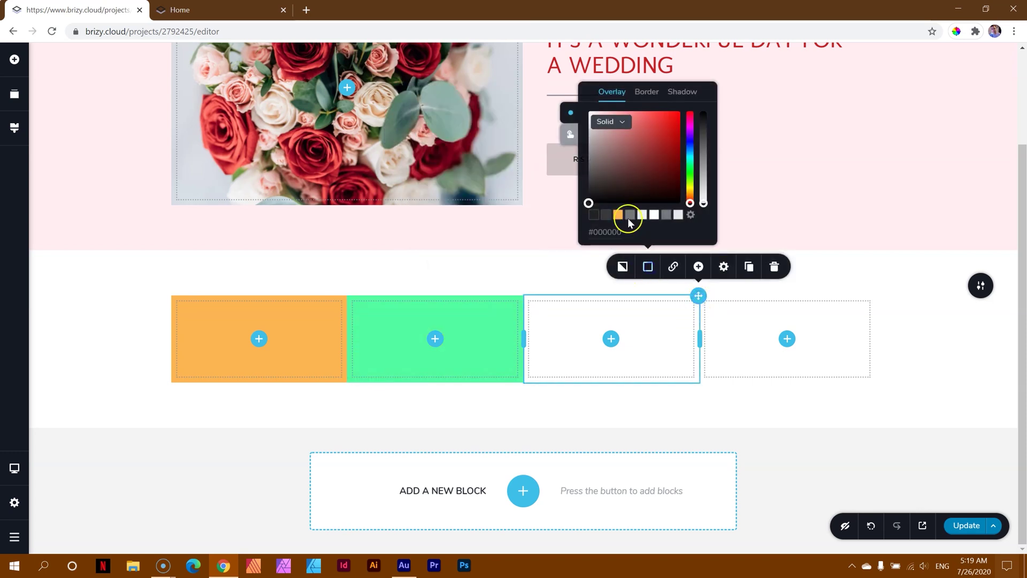
{"action": "left_click", "coordinate": [618, 214]}
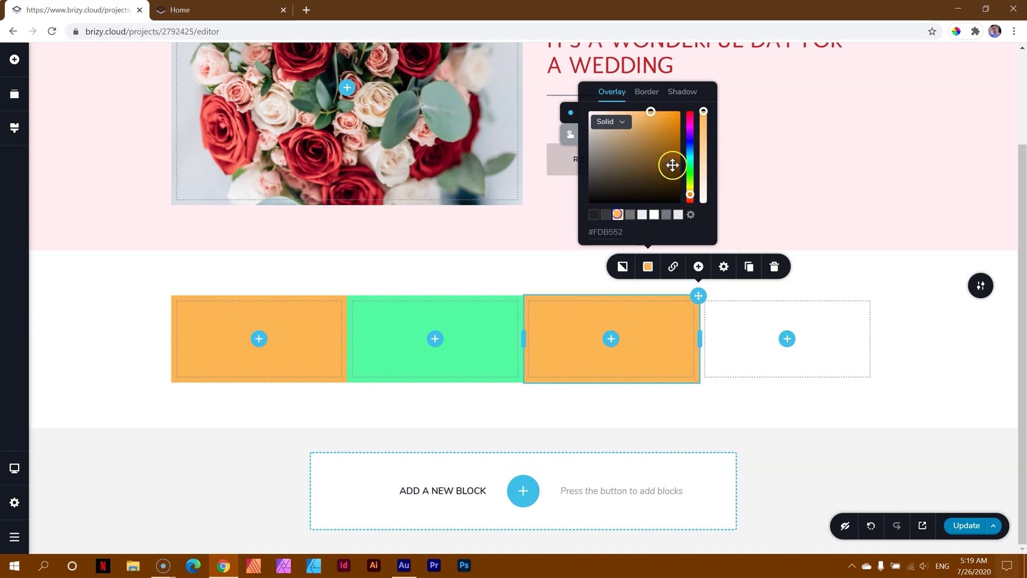
{"action": "left_click", "coordinate": [690, 123]}
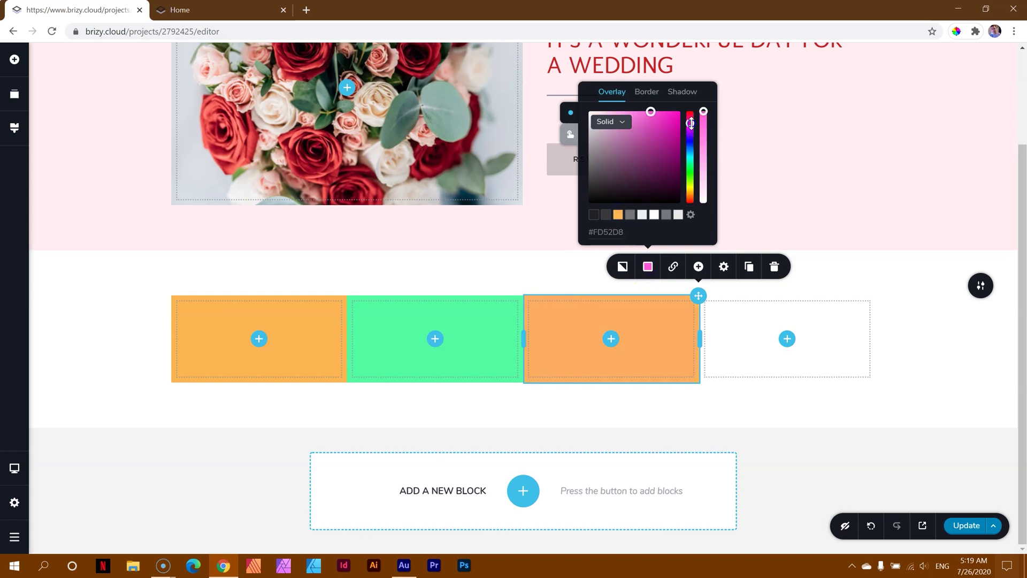
{"action": "left_click", "coordinate": [873, 295]}
{"action": "left_click", "coordinate": [823, 266]}
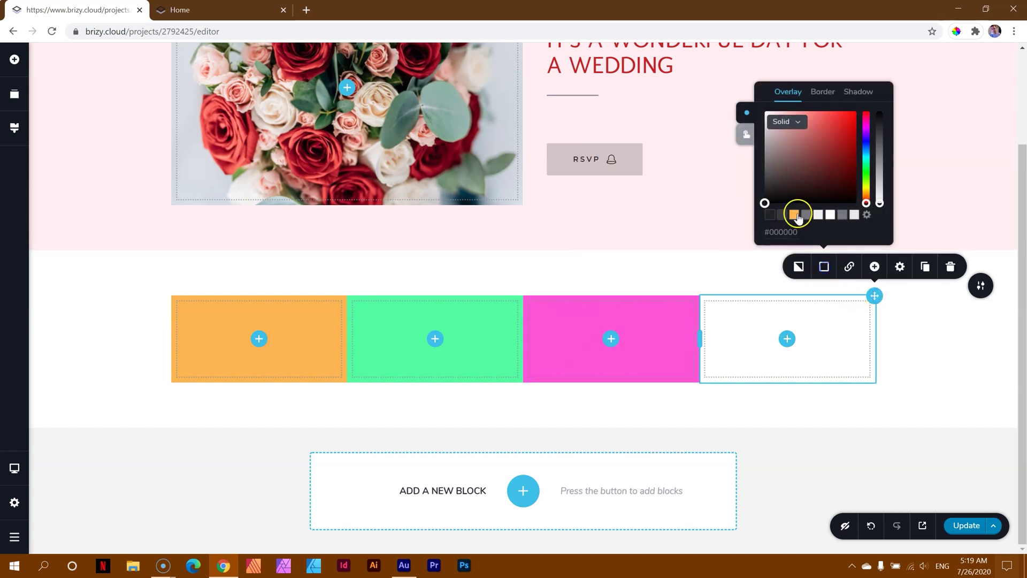
{"action": "left_click", "coordinate": [793, 215]}
{"action": "left_click_drag", "start_coordinate": [867, 184], "coordinate": [867, 142]}
{"action": "left_click", "coordinate": [926, 316]}
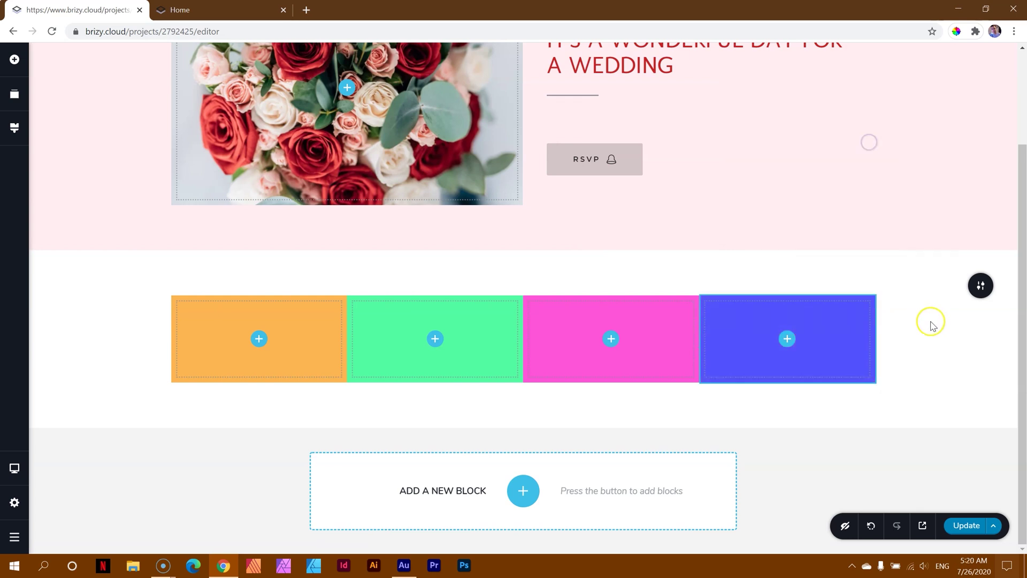
Publish the orange, green, pink and blue column changes to the live site
{"action": "left_click", "coordinate": [966, 525]}
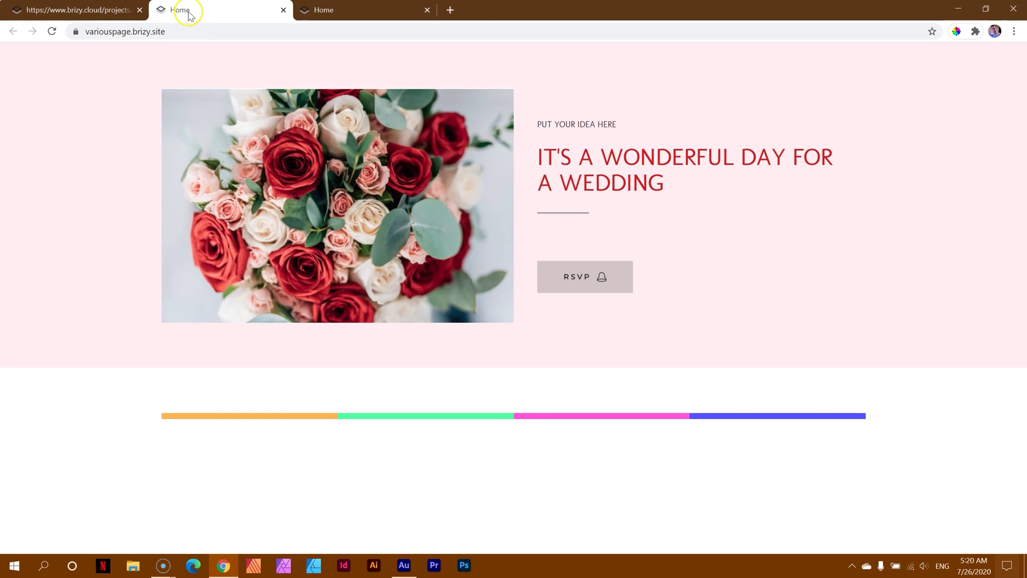
Back in the editor, add a spacer atop the roses image column and stretch it to the image's bottom
{"action": "left_click", "coordinate": [119, 10]}
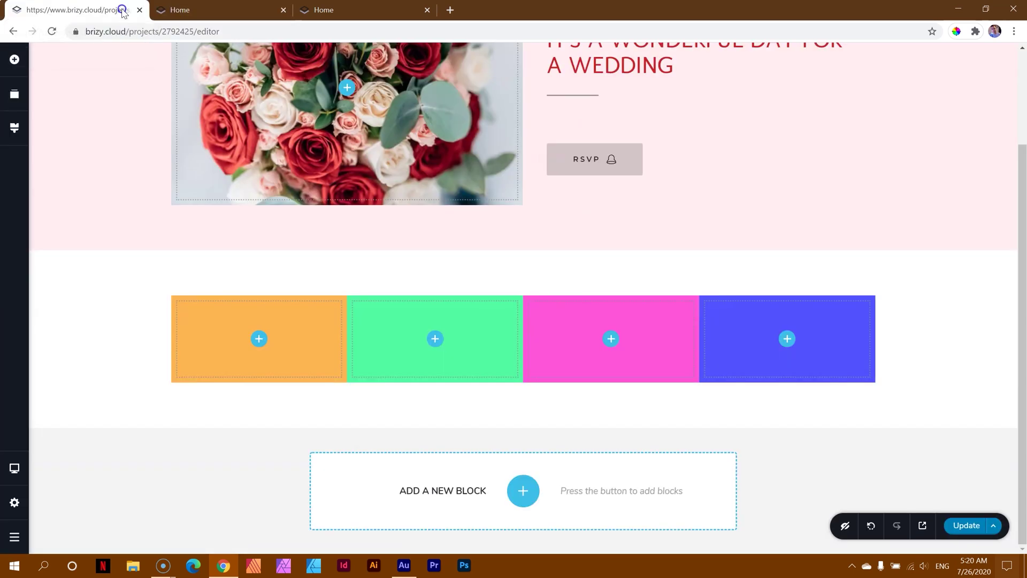
{"action": "scroll", "coordinate": [183, 172], "scroll_direction": "up", "scroll_amount": 2}
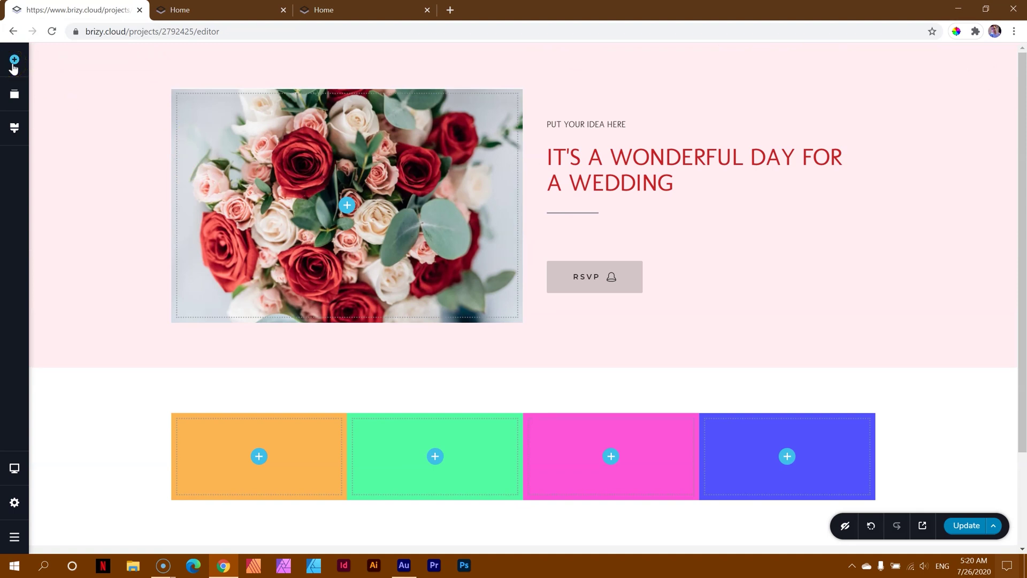
{"action": "left_click", "coordinate": [14, 61]}
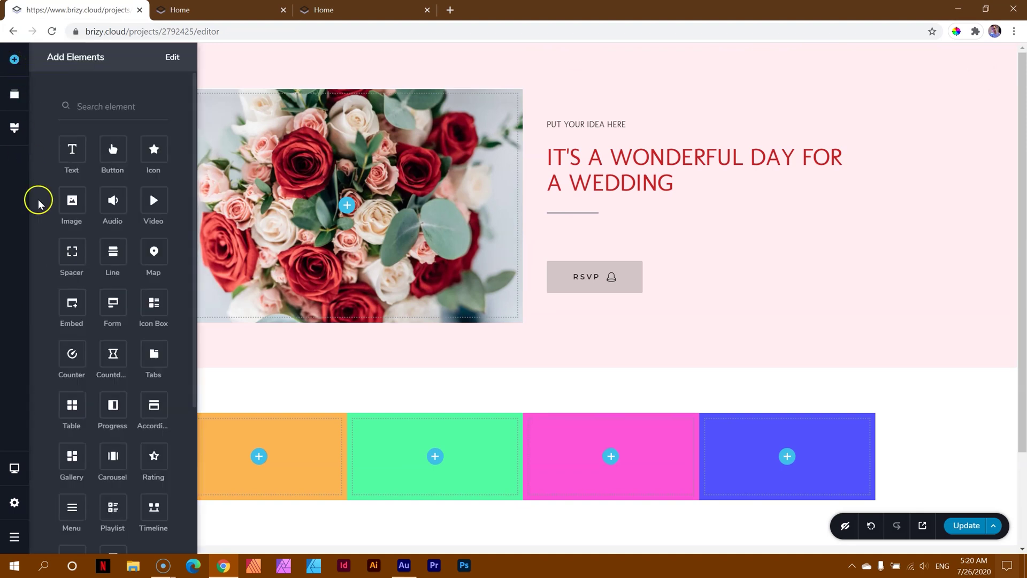
{"action": "left_click_drag", "start_coordinate": [75, 254], "coordinate": [323, 110]}
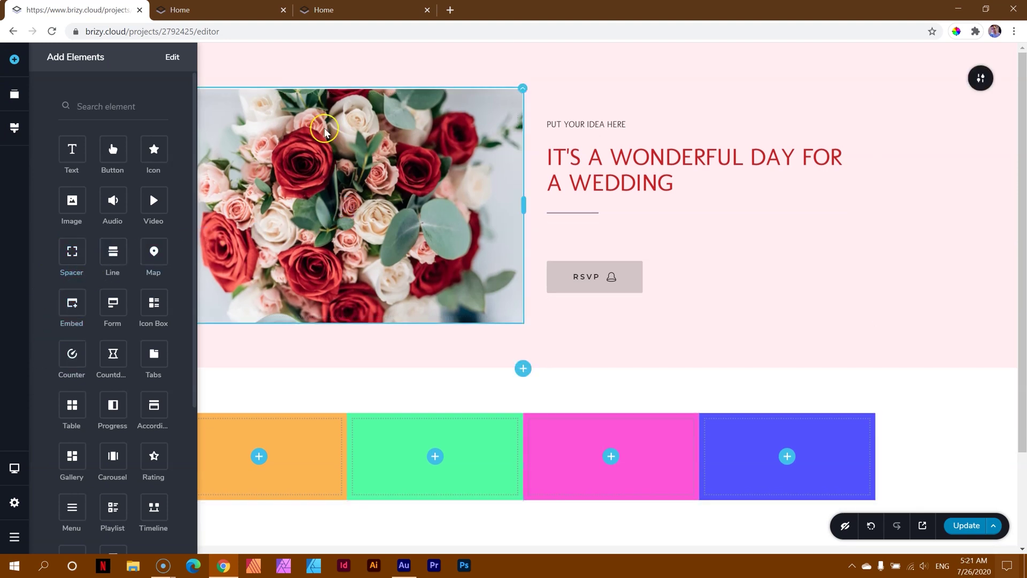
{"action": "left_click", "coordinate": [323, 111]}
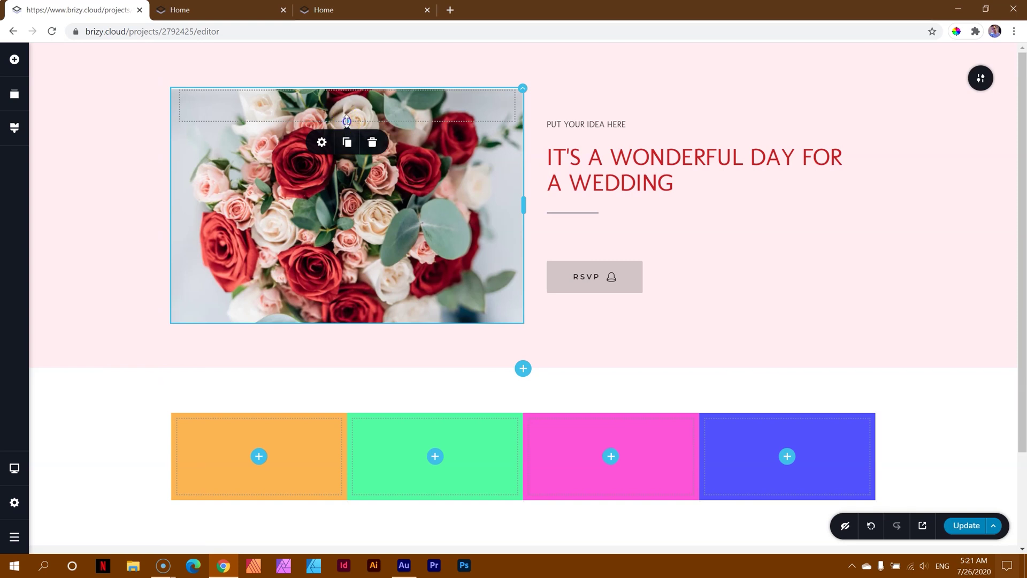
{"action": "left_click_drag", "start_coordinate": [347, 121], "coordinate": [346, 162]}
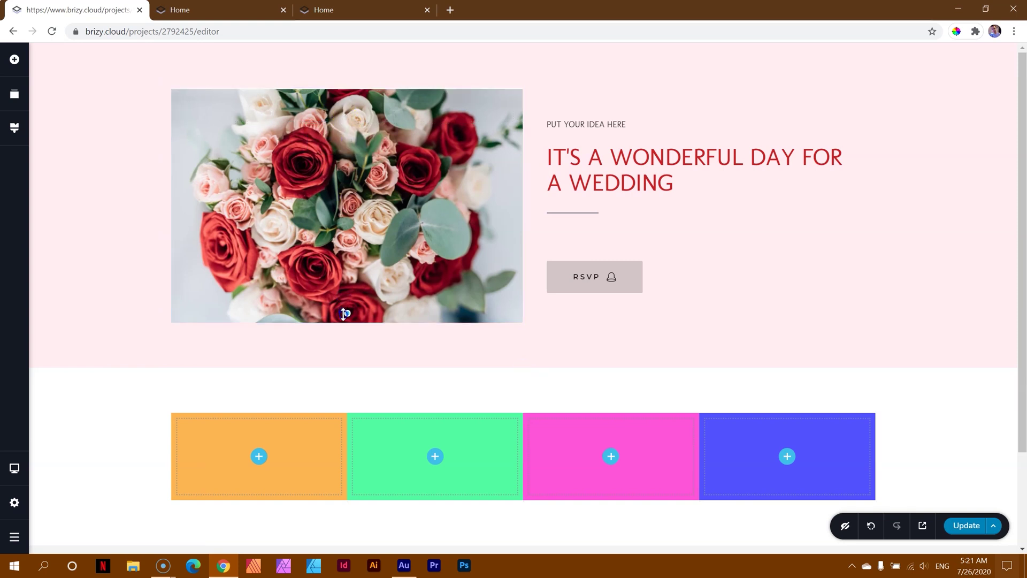
{"action": "left_click_drag", "start_coordinate": [344, 315], "coordinate": [345, 316]}
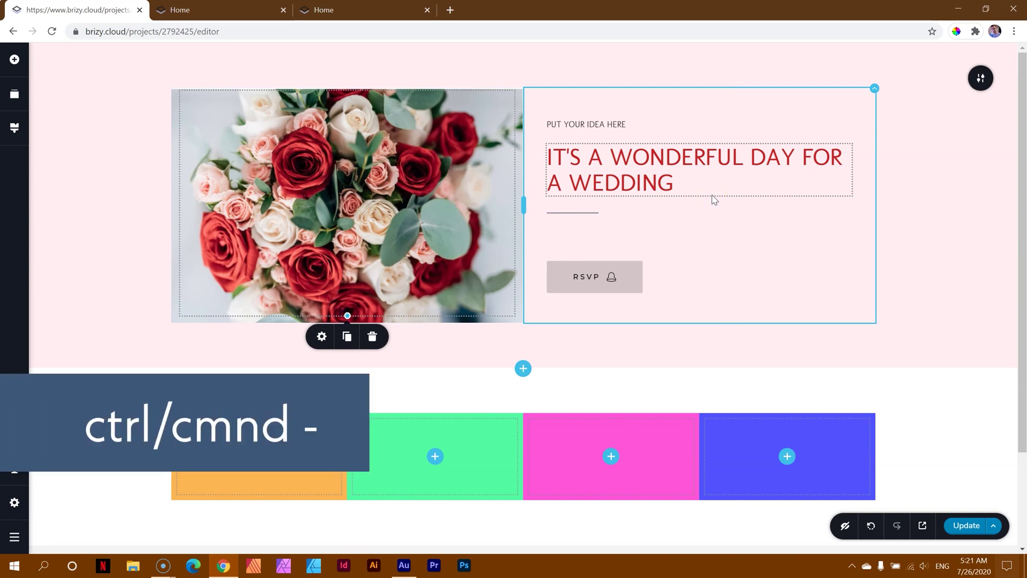
Shorten the image column's spacer slightly in the tablet layout
{"action": "key", "text": "ctrl+minus"}
{"action": "left_click", "coordinate": [485, 156]}
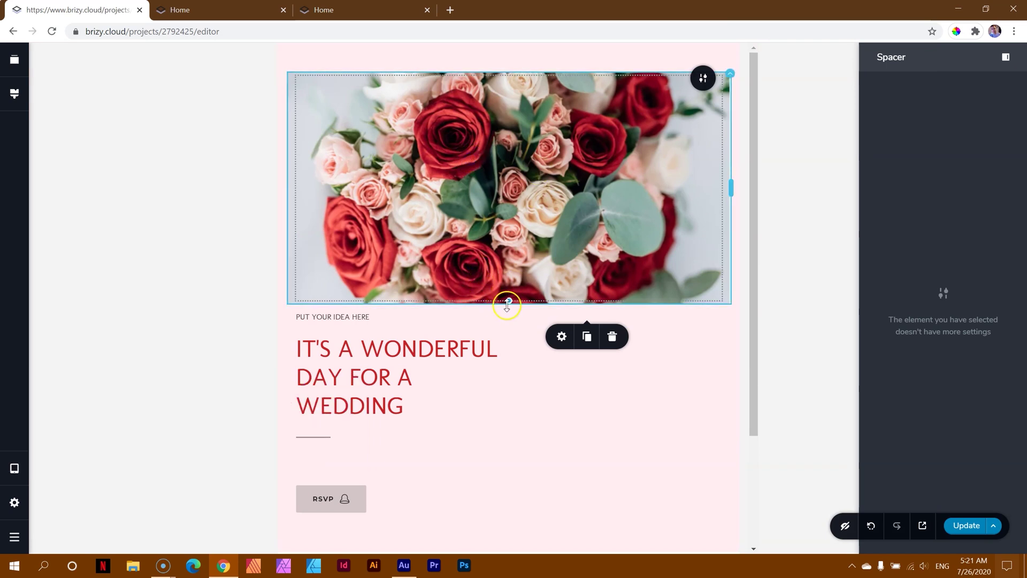
{"action": "mouse_move", "coordinate": [507, 305]}
{"action": "left_mouse_down"}
{"action": "mouse_move", "coordinate": [504, 163]}
{"action": "mouse_move", "coordinate": [509, 313]}
{"action": "mouse_move", "coordinate": [515, 107]}
{"action": "mouse_move", "coordinate": [508, 310]}
{"action": "mouse_move", "coordinate": [508, 301]}
{"action": "left_mouse_up"}
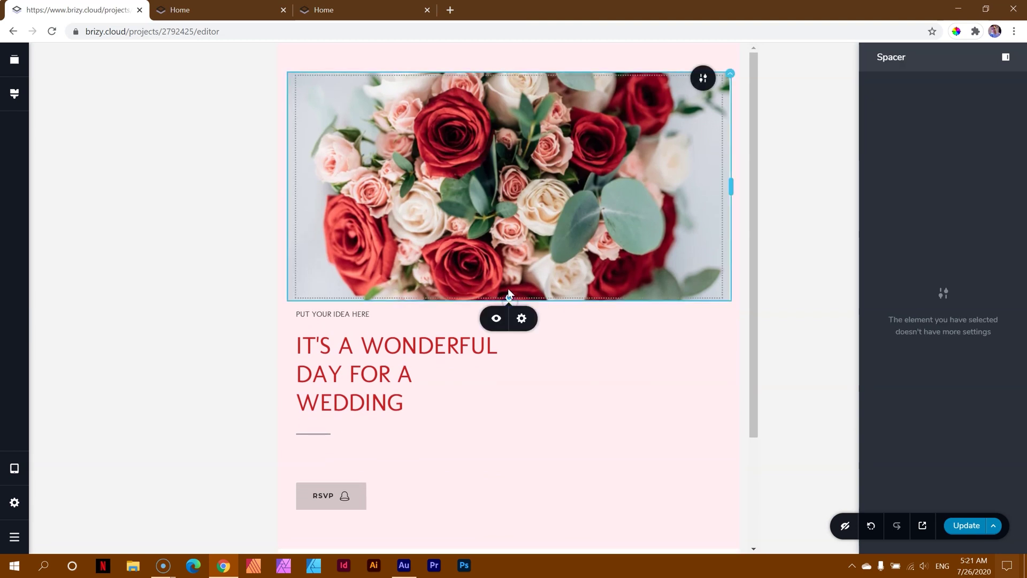
Shorten the spacer further in the mobile layout so content below moves up, then return to desktop
{"action": "key", "text": "ctrl+shift+t"}
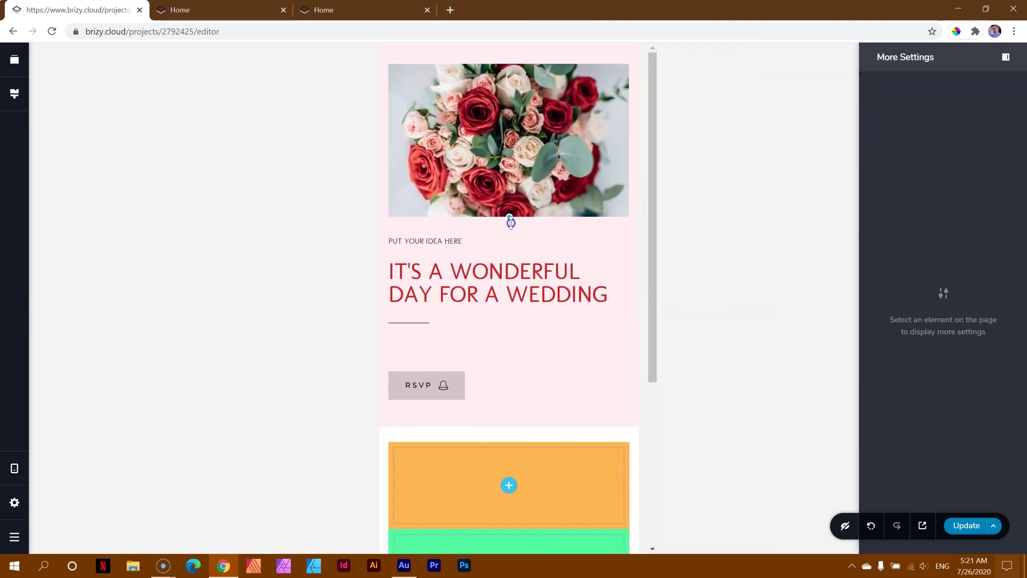
{"action": "left_click_drag", "start_coordinate": [511, 225], "coordinate": [511, 210]}
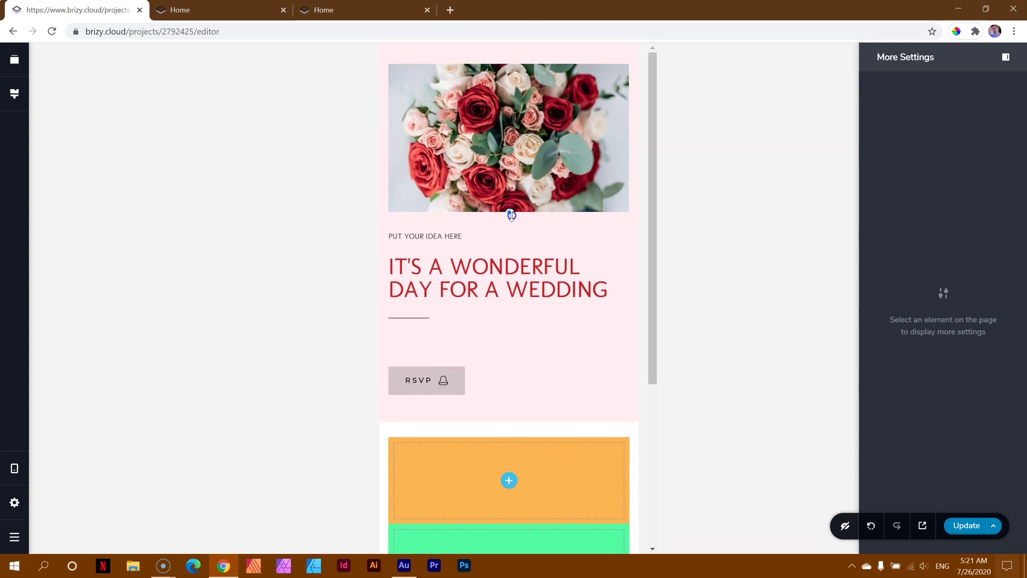
{"action": "left_click", "coordinate": [510, 212]}
{"action": "scroll", "coordinate": [500, 386], "scroll_direction": "down", "scroll_amount": 4}
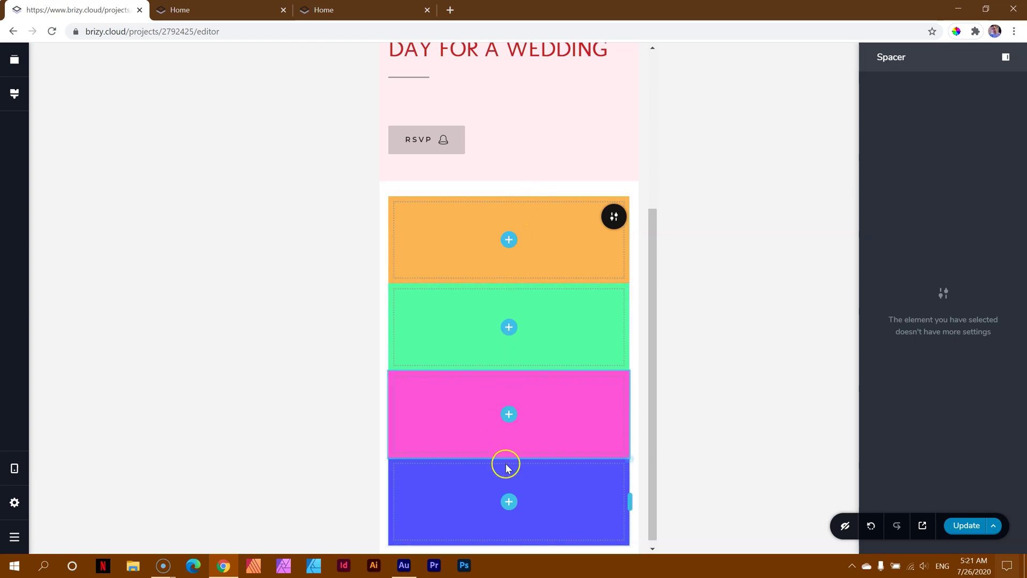
{"action": "scroll", "coordinate": [530, 313], "scroll_direction": "up", "scroll_amount": 4}
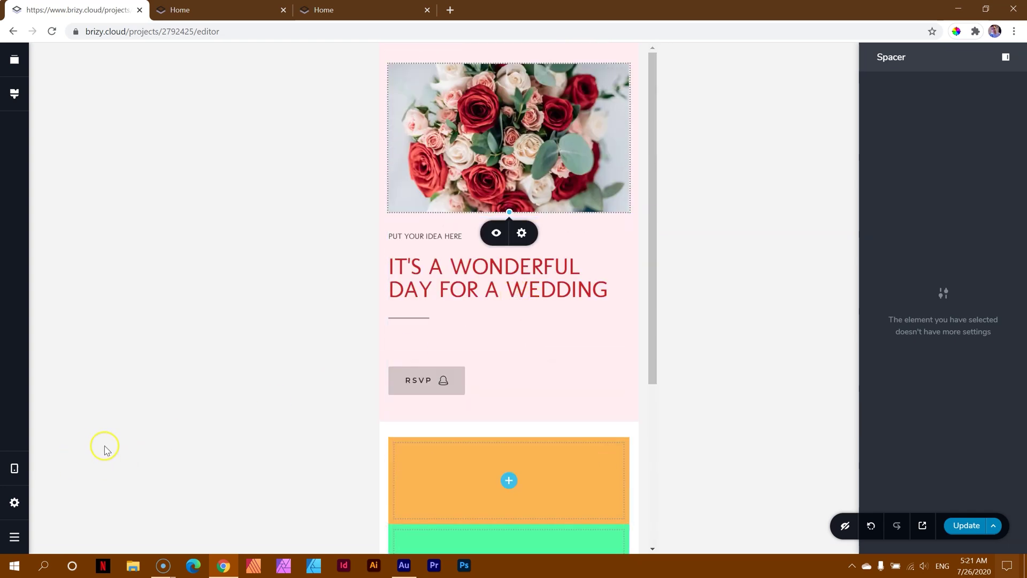
{"action": "key", "text": "ctrl+plus"}
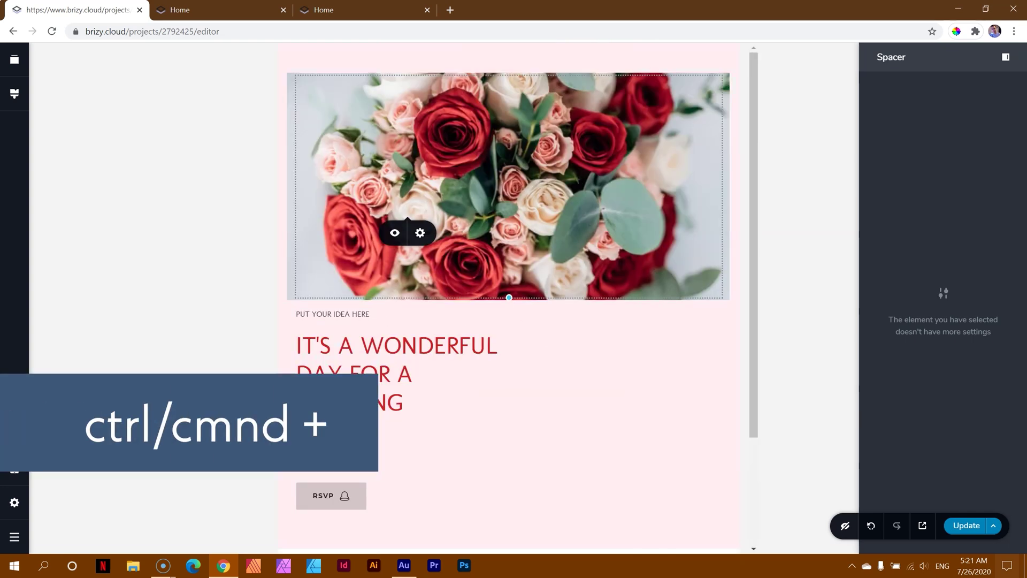
{"action": "key", "text": "ctrl+minus"}
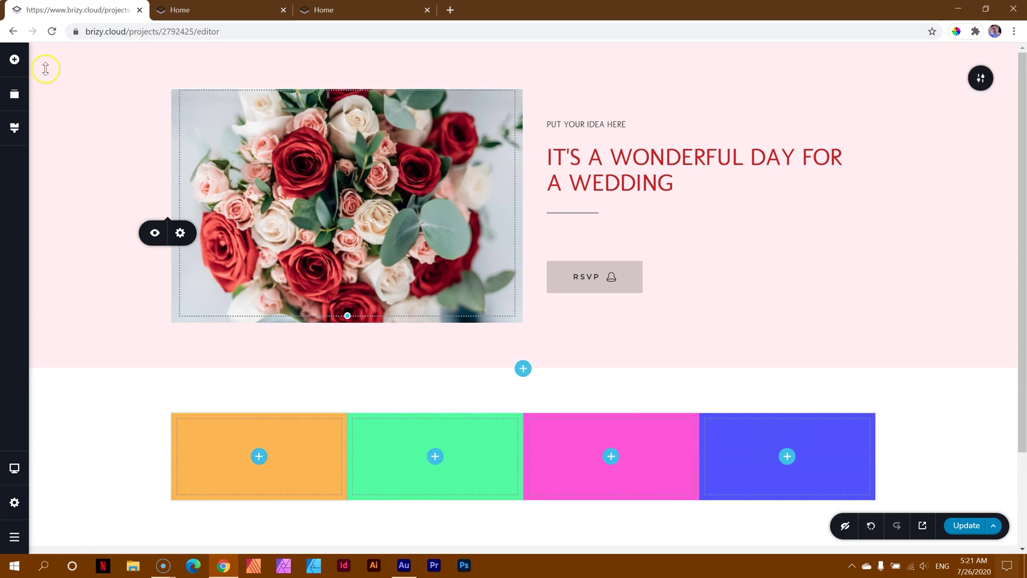
Place a tall spacer in the orange column so the colour row grows, then publish
{"action": "left_click", "coordinate": [14, 59]}
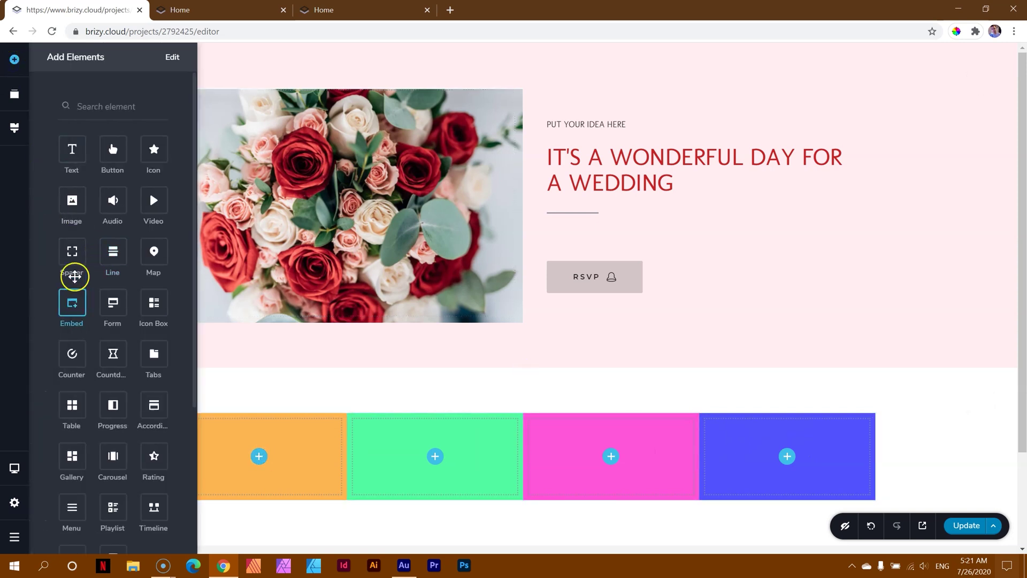
{"action": "left_click_drag", "start_coordinate": [70, 238], "coordinate": [281, 431]}
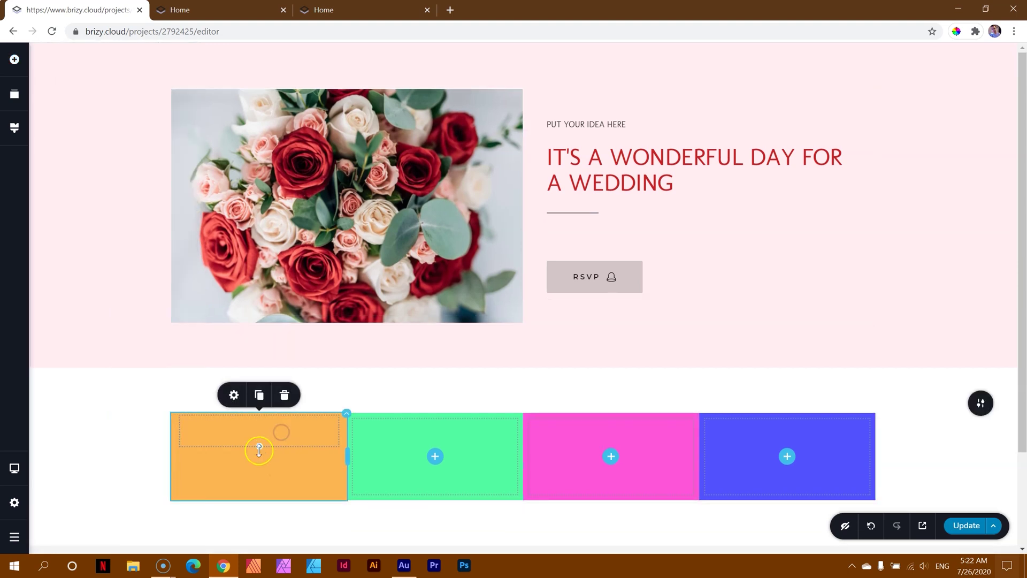
{"action": "left_click_drag", "start_coordinate": [262, 478], "coordinate": [262, 523]}
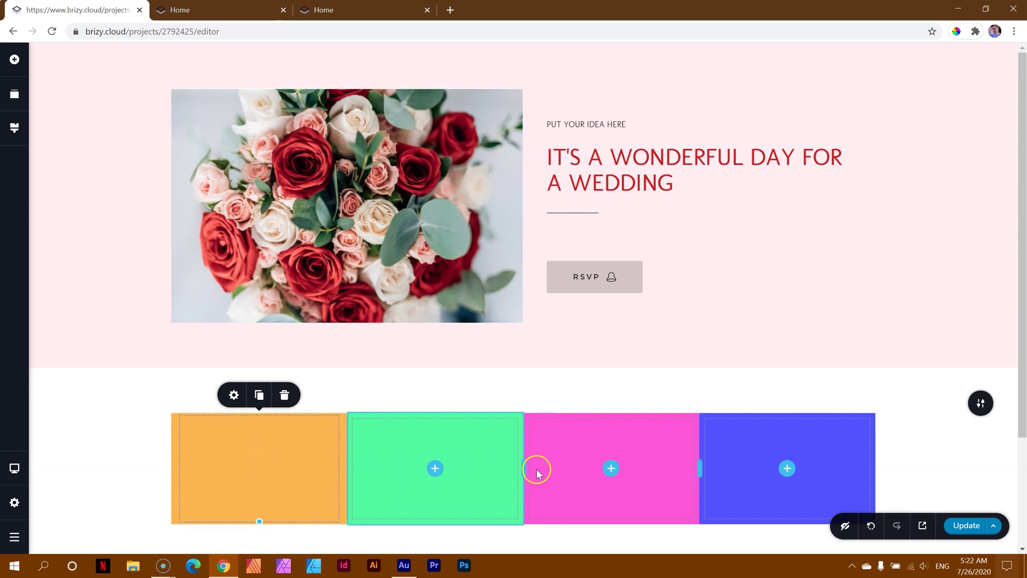
{"action": "left_click", "coordinate": [966, 527]}
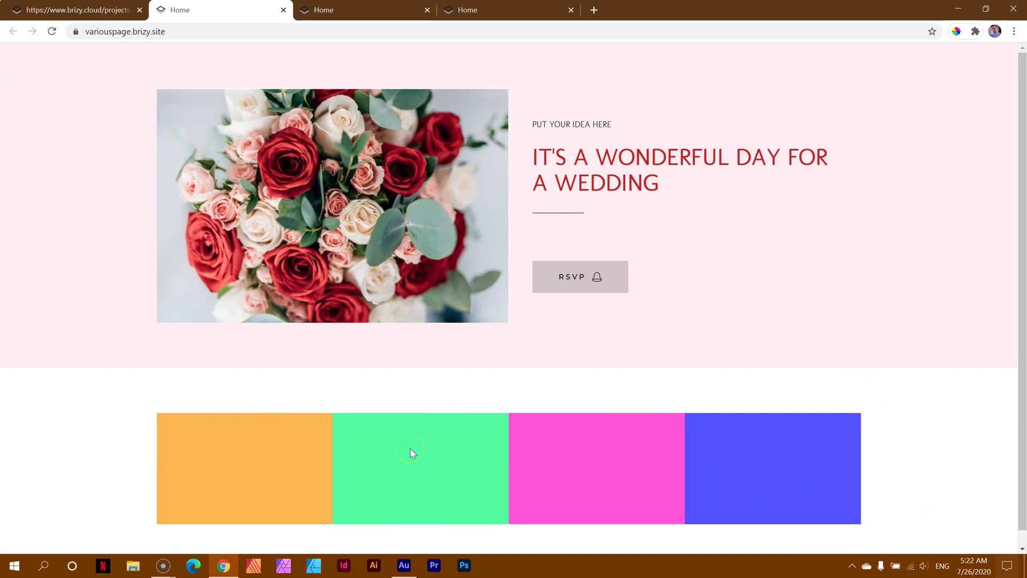
Preview the live wedding page in DevTools device mode as an iPad, then as an iPhone X
{"action": "key", "text": "F12"}
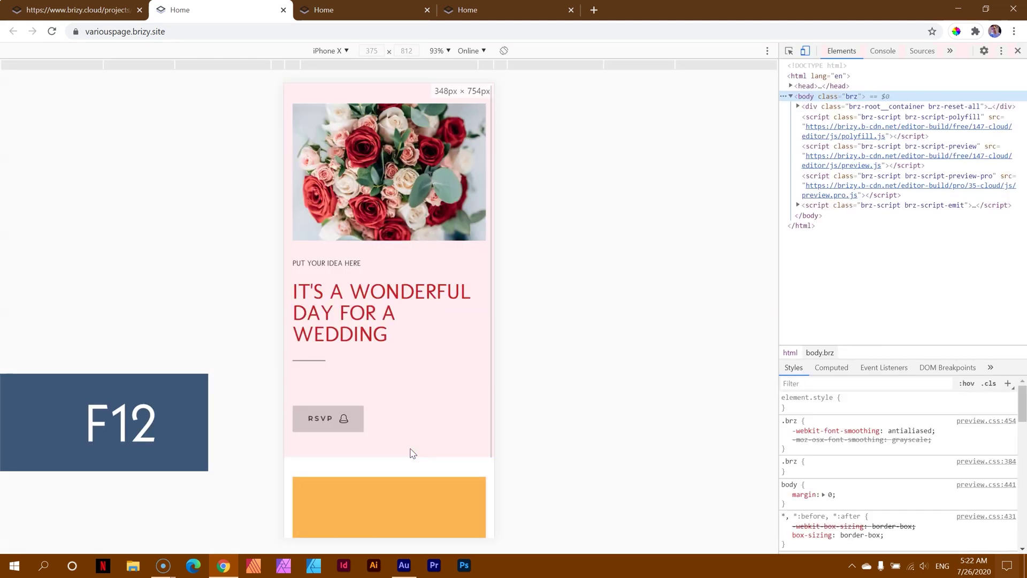
{"action": "left_click", "coordinate": [345, 50]}
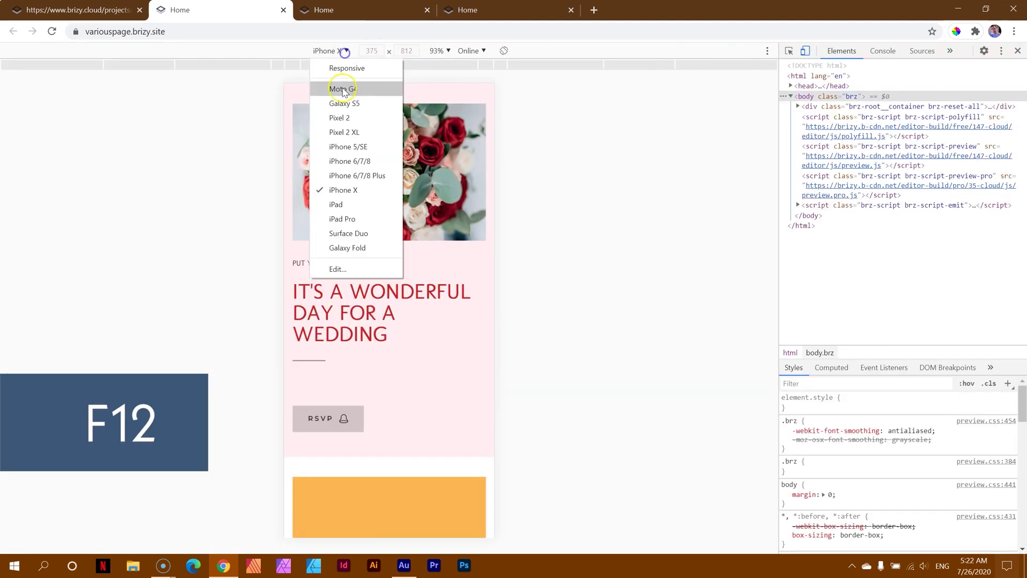
{"action": "left_click", "coordinate": [335, 204]}
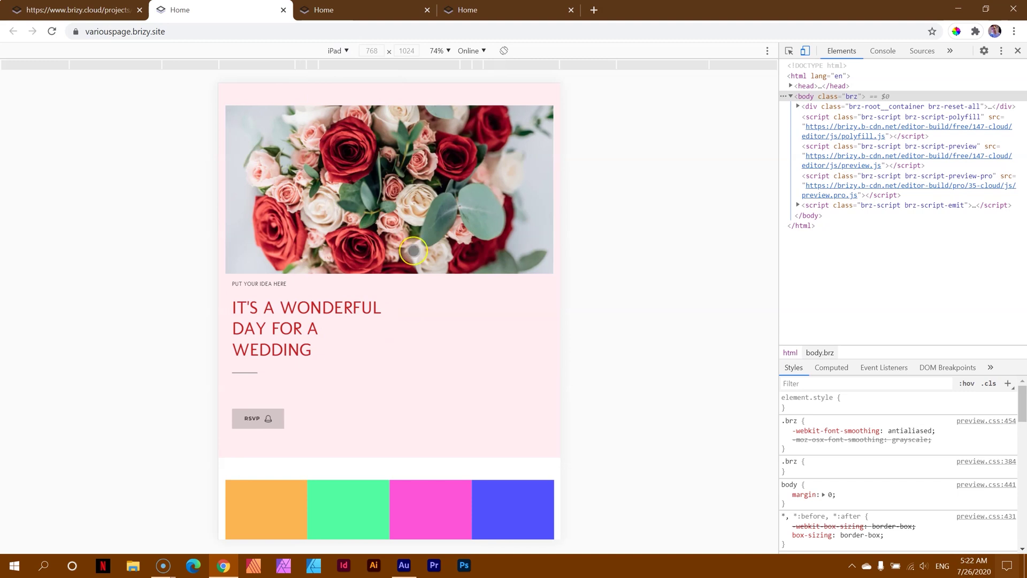
{"action": "scroll", "coordinate": [413, 251], "scroll_direction": "down", "scroll_amount": 1}
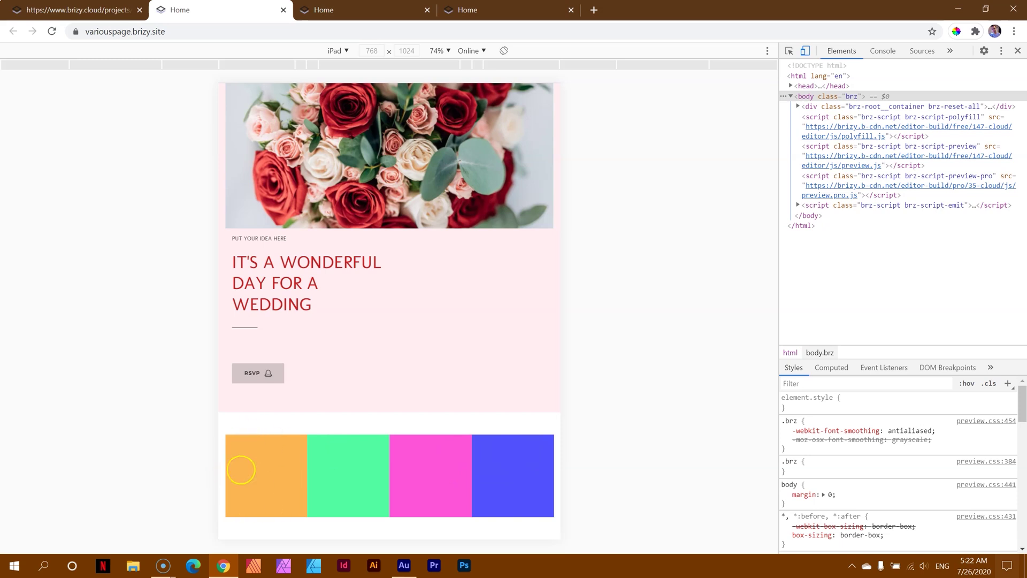
{"action": "scroll", "coordinate": [340, 127], "scroll_direction": "up", "scroll_amount": 1}
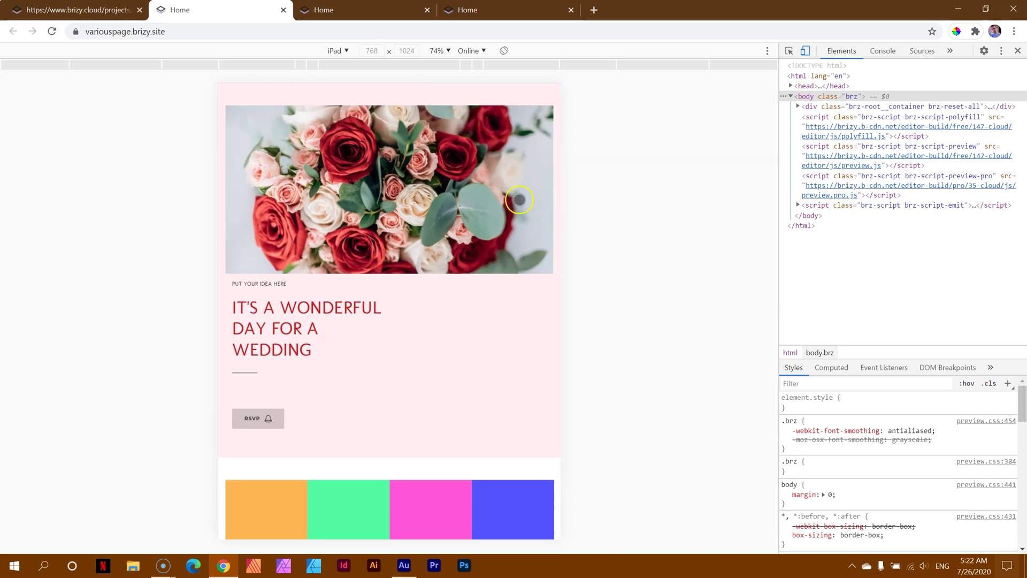
{"action": "scroll", "coordinate": [428, 240], "scroll_direction": "down", "scroll_amount": 1}
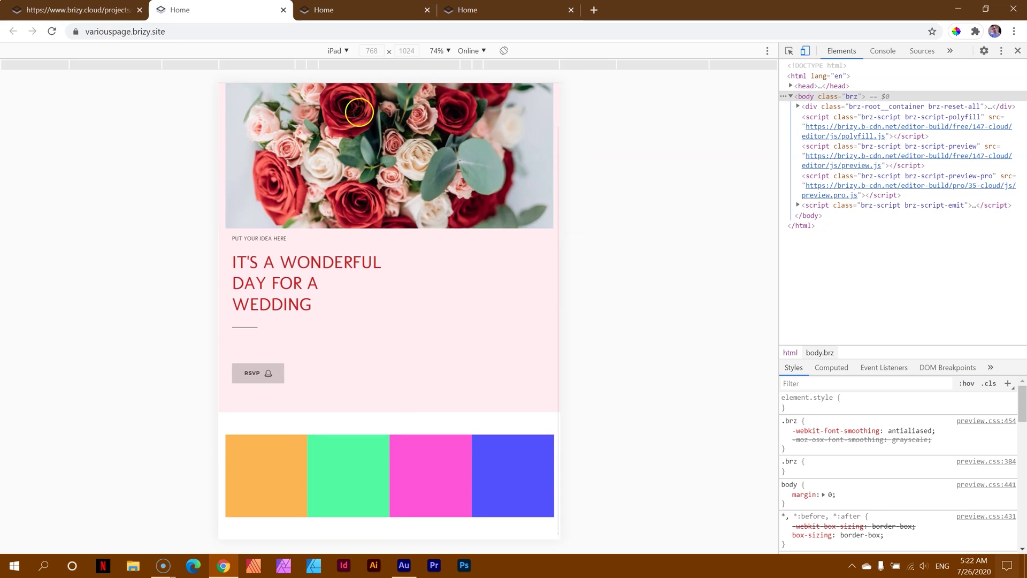
{"action": "left_click", "coordinate": [341, 52]}
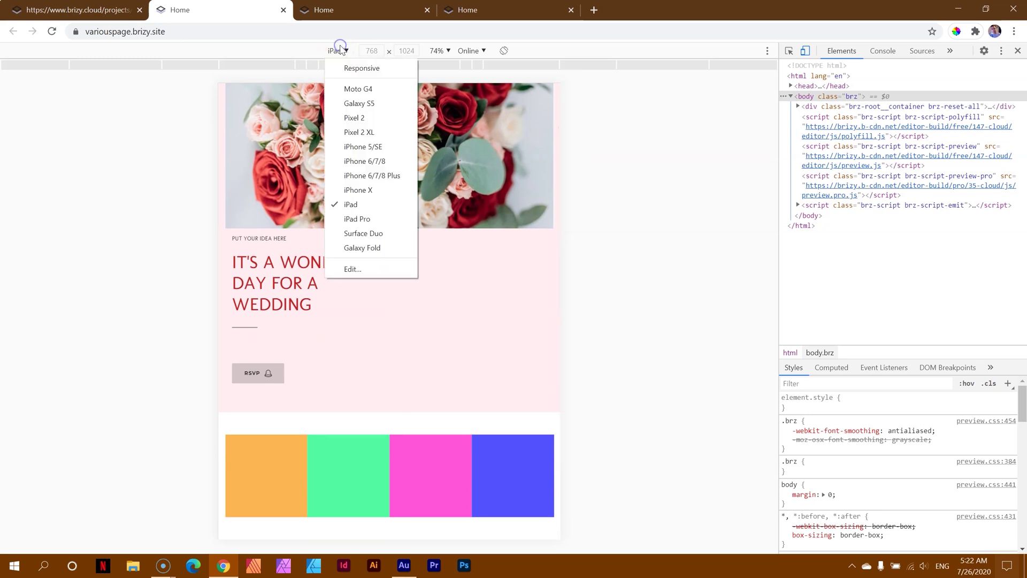
{"action": "left_click", "coordinate": [356, 191]}
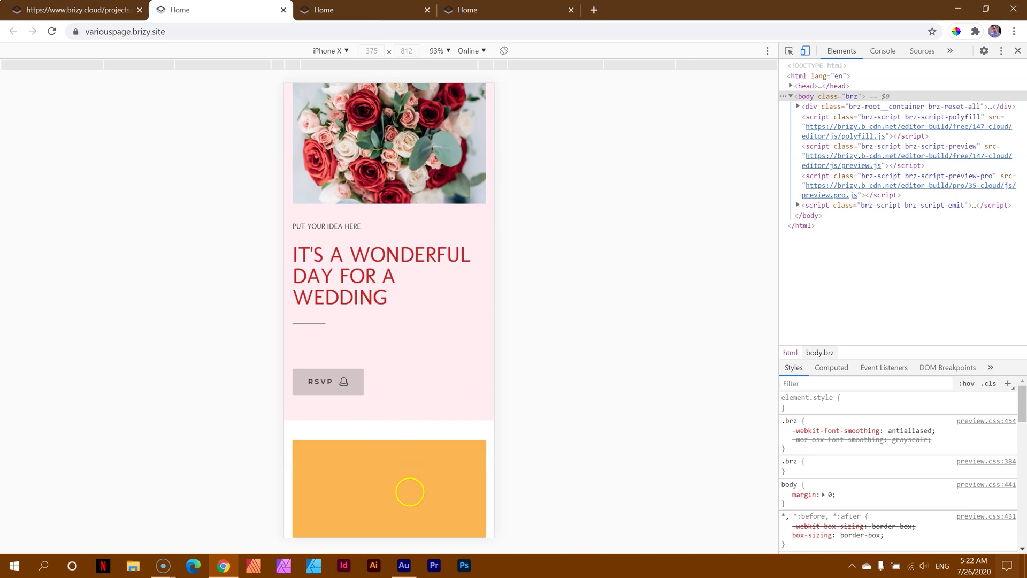
{"action": "scroll", "coordinate": [395, 419], "scroll_direction": "down", "scroll_amount": 1}
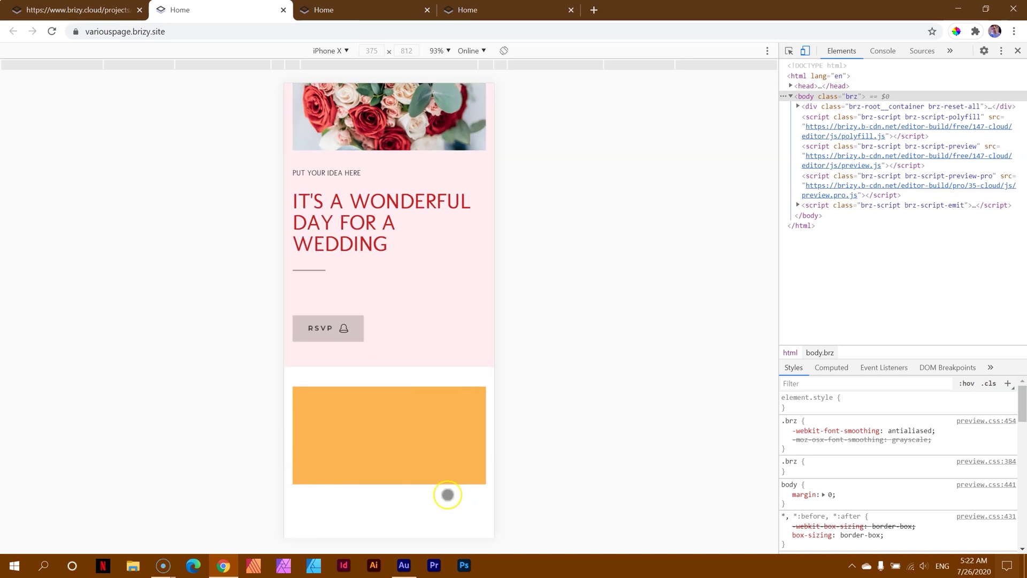
Return to the editor and switch it to the mobile layout
{"action": "left_click", "coordinate": [92, 9]}
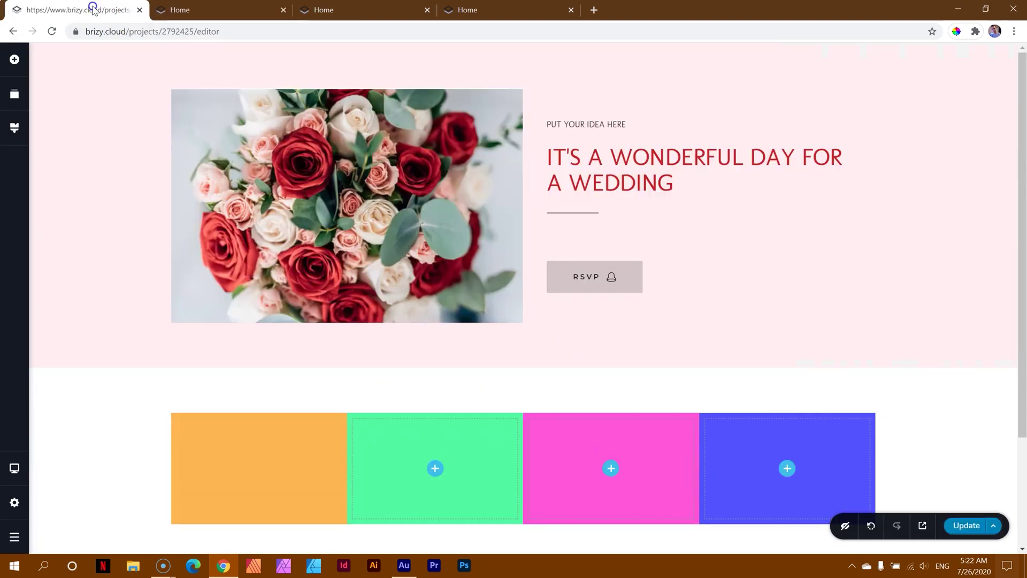
{"action": "key", "text": "ctrl+shift+m"}
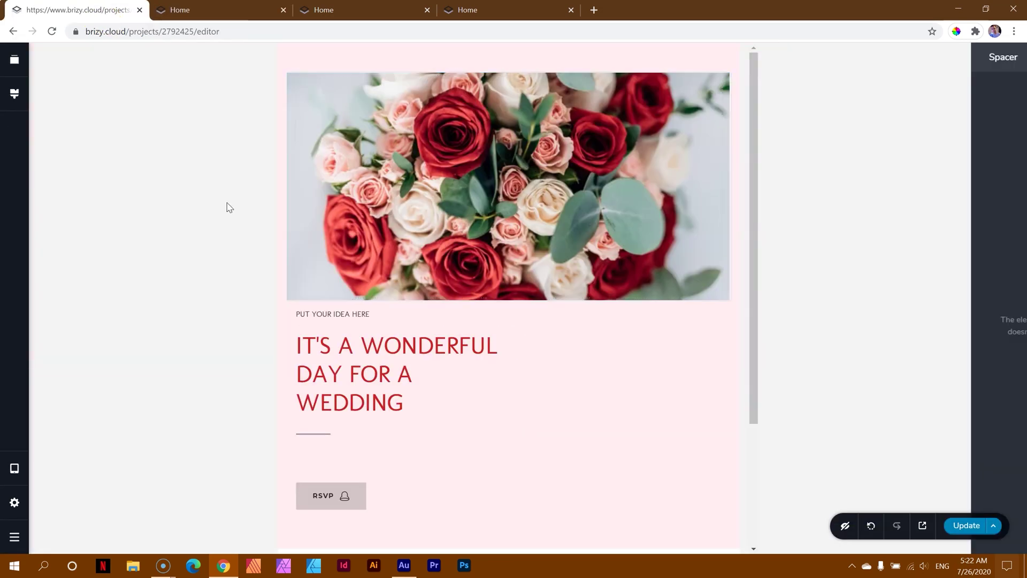
{"action": "scroll", "coordinate": [571, 392], "scroll_direction": "down", "scroll_amount": 5}
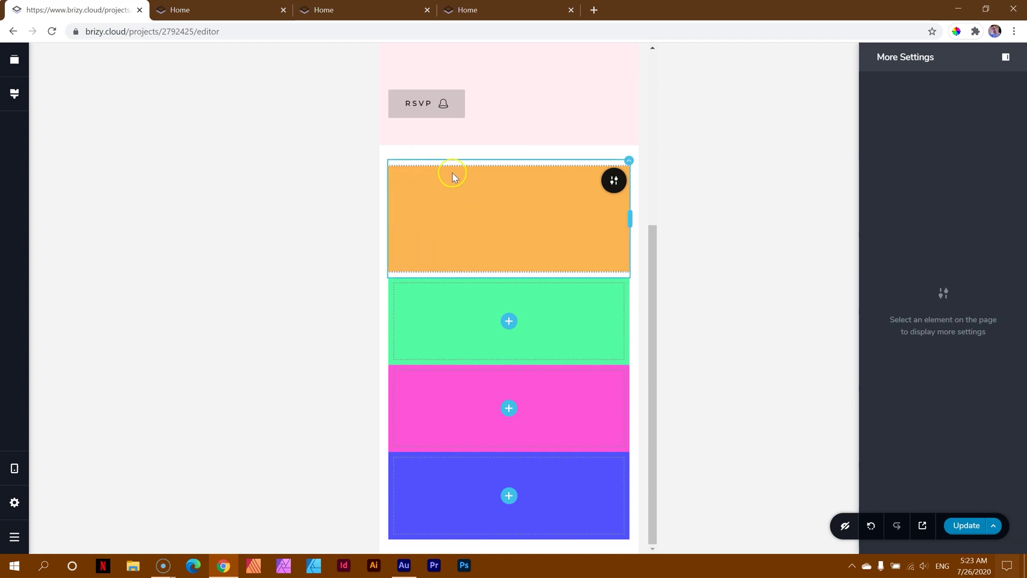
Narrow the orange, green, magenta and blue columns to about a third each, then select orange
{"action": "left_click_drag", "start_coordinate": [629, 218], "coordinate": [448, 213]}
{"action": "left_click_drag", "start_coordinate": [634, 310], "coordinate": [449, 331]}
{"action": "left_click_drag", "start_coordinate": [625, 407], "coordinate": [445, 416]}
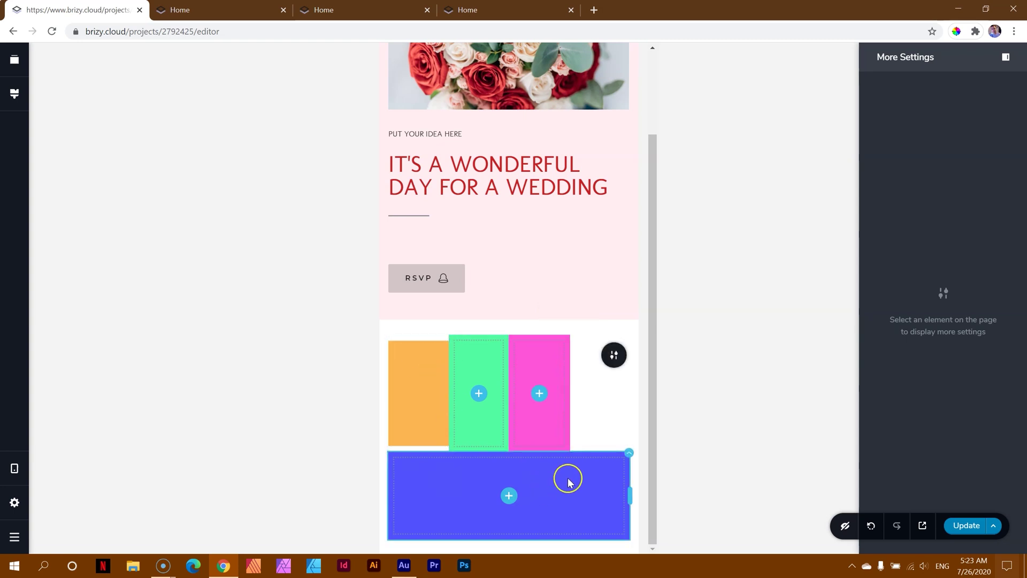
{"action": "left_click_drag", "start_coordinate": [623, 495], "coordinate": [443, 492]}
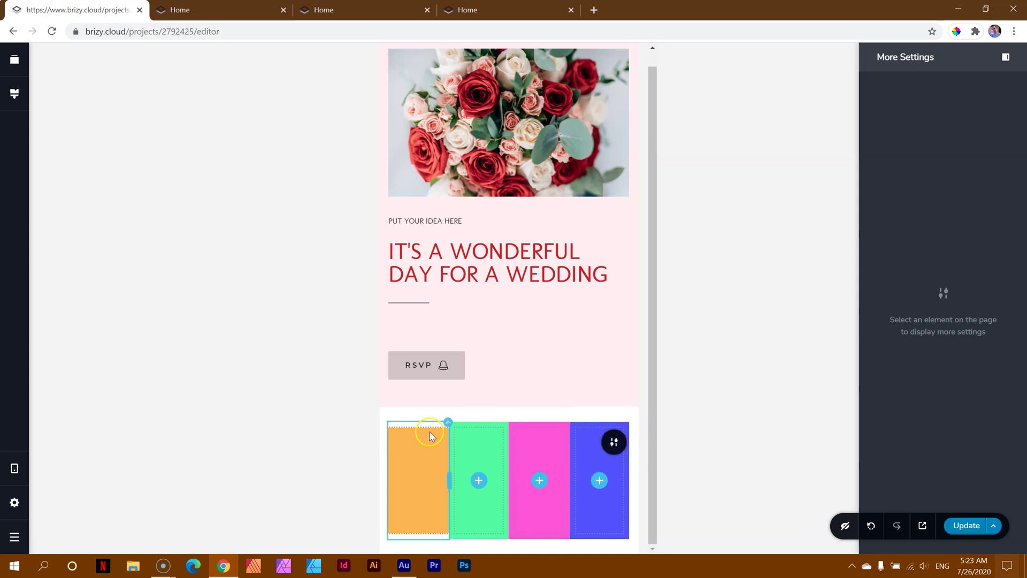
{"action": "left_click", "coordinate": [447, 423]}
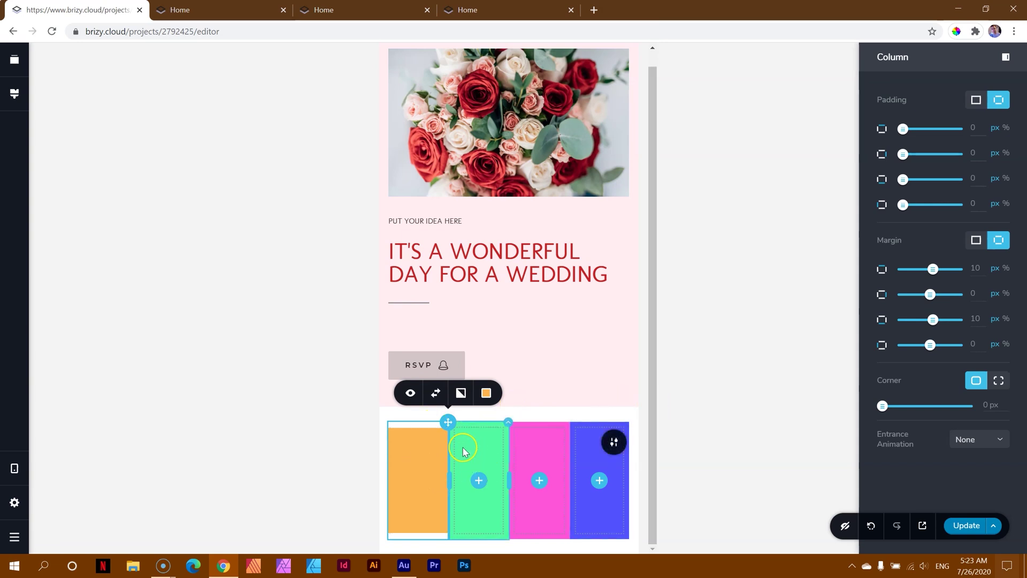
Shorten the orange column's spacer in the mobile layout and publish the update
{"action": "left_click", "coordinate": [428, 469]}
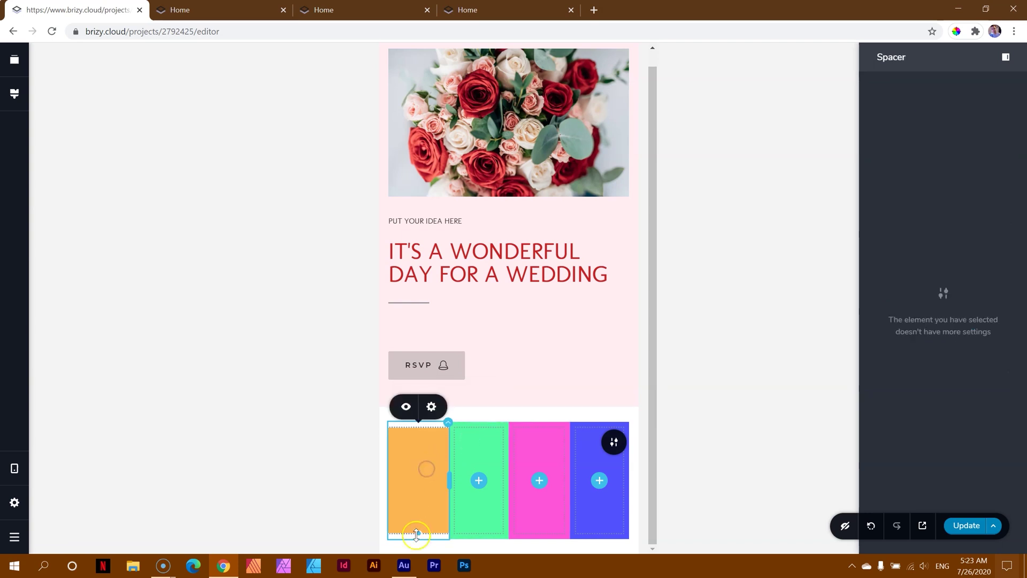
{"action": "mouse_move", "coordinate": [416, 534]}
{"action": "left_mouse_down"}
{"action": "mouse_move", "coordinate": [422, 497]}
{"action": "mouse_move", "coordinate": [423, 529]}
{"action": "left_mouse_up"}
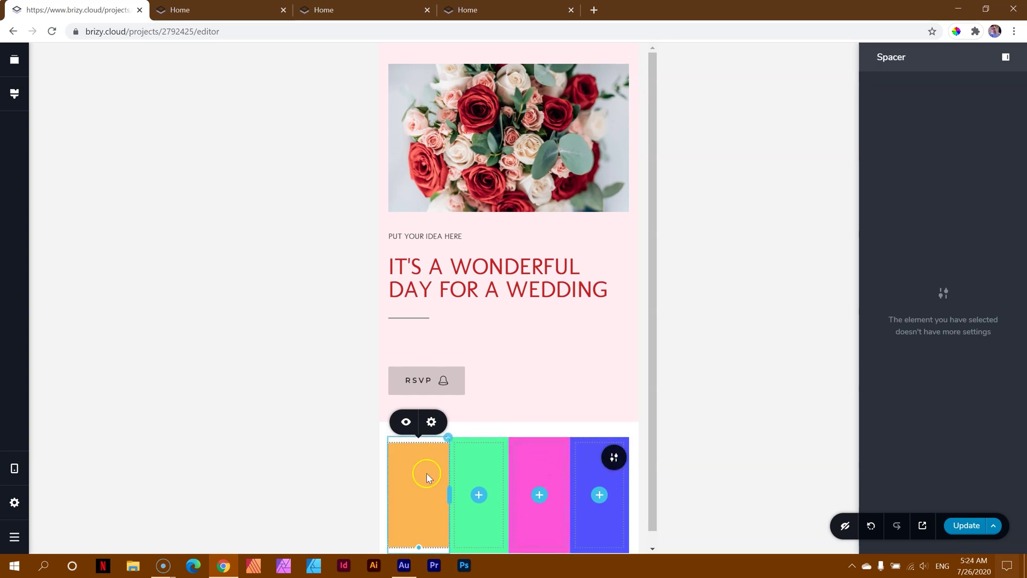
{"action": "left_click", "coordinate": [962, 525]}
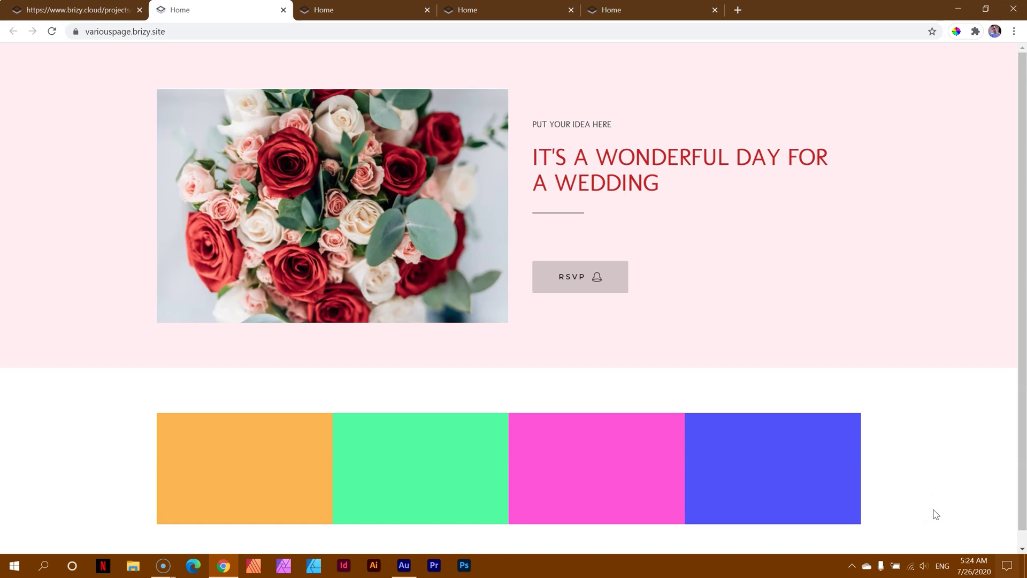
Check the live page at phone size in DevTools, then go back to the editor
{"action": "key", "text": "ctrl+shift+i"}
{"action": "scroll", "coordinate": [357, 312], "scroll_direction": "down", "scroll_amount": 1}
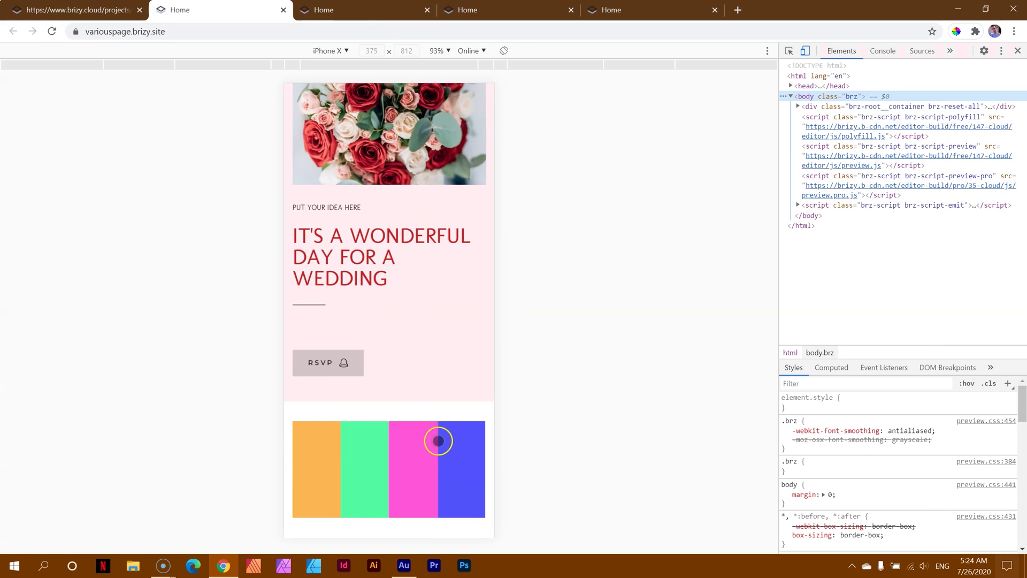
{"action": "left_click", "coordinate": [75, 9]}
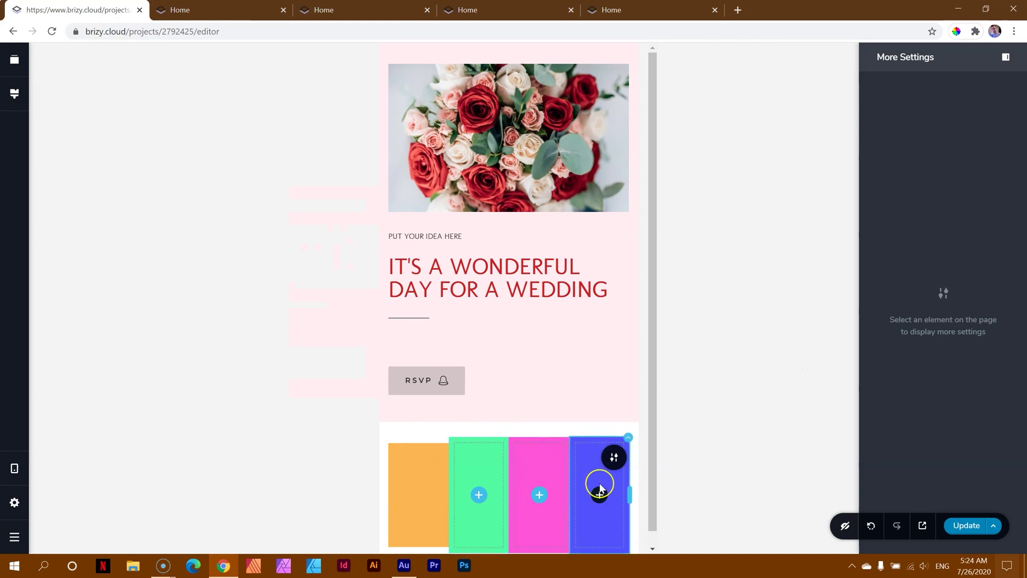
Shorten the orange column's spacer further, publish, and reload the live phone preview
{"action": "left_click", "coordinate": [420, 518]}
{"action": "left_click_drag", "start_coordinate": [419, 541], "coordinate": [428, 489]}
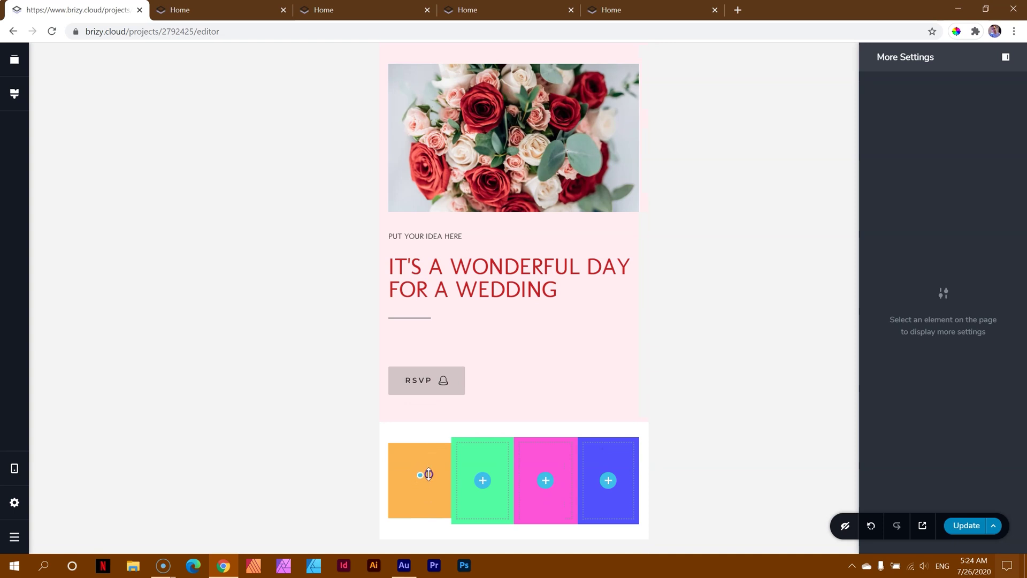
{"action": "left_click", "coordinate": [428, 473]}
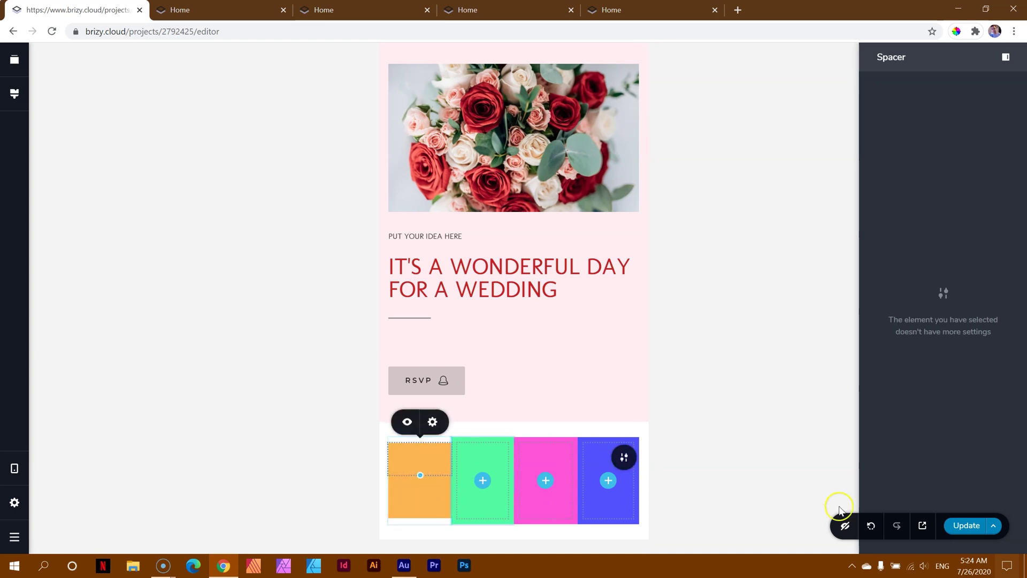
{"action": "left_click", "coordinate": [964, 529]}
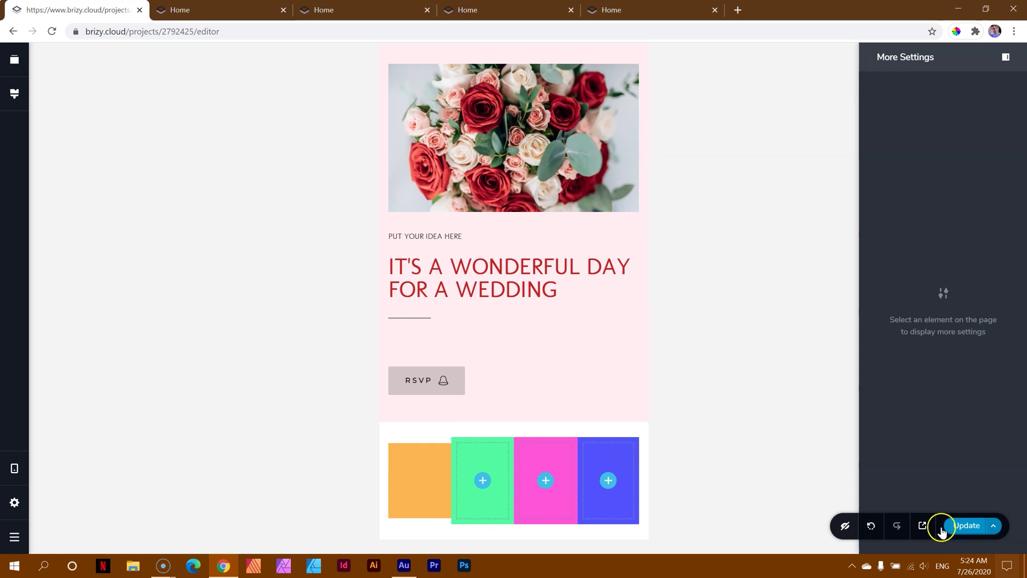
{"action": "left_click", "coordinate": [179, 10]}
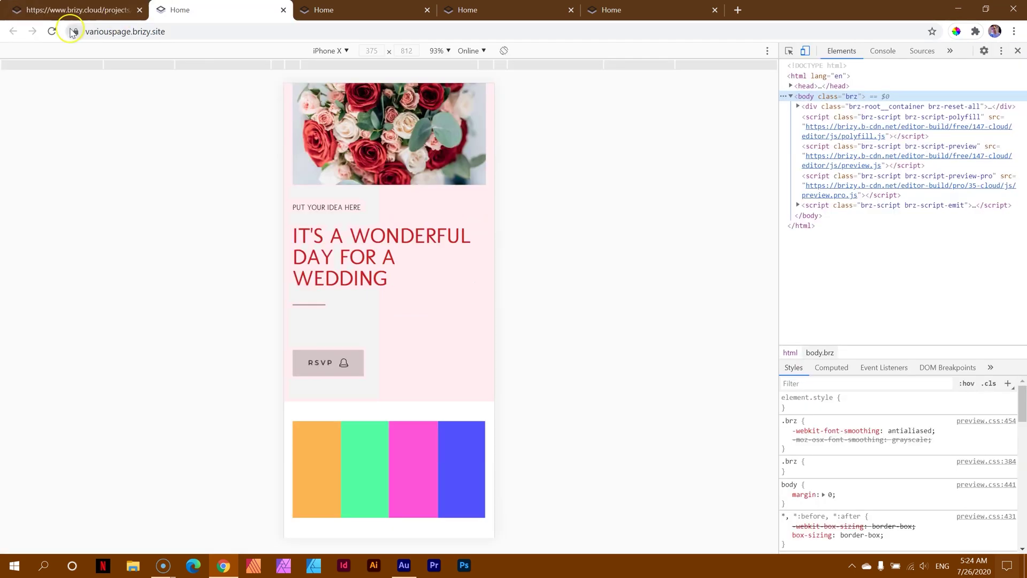
{"action": "left_click", "coordinate": [52, 31]}
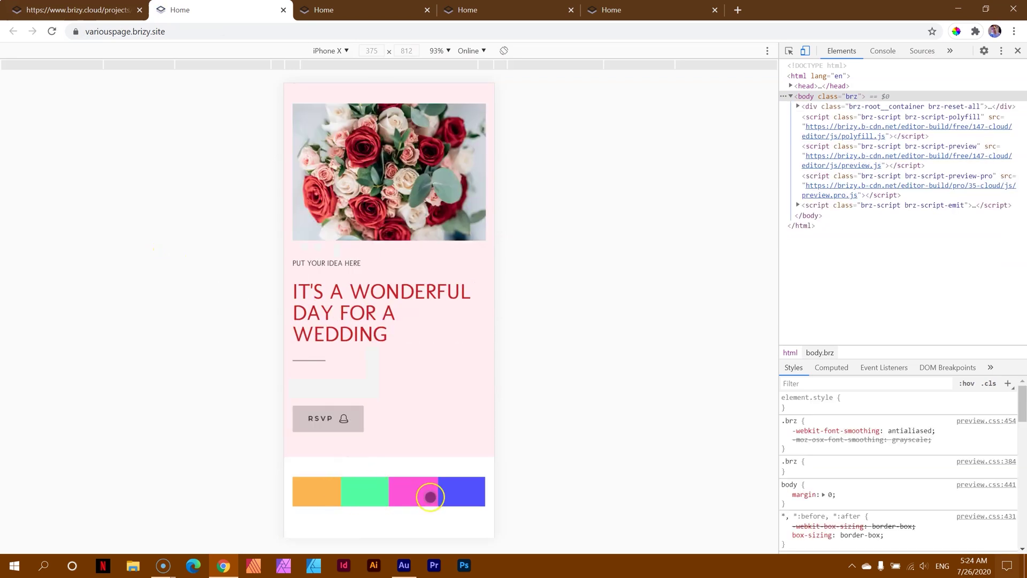
Switch back to the first tab with the Brizy editor in its mobile layout
{"action": "key", "text": "ctrl+1"}
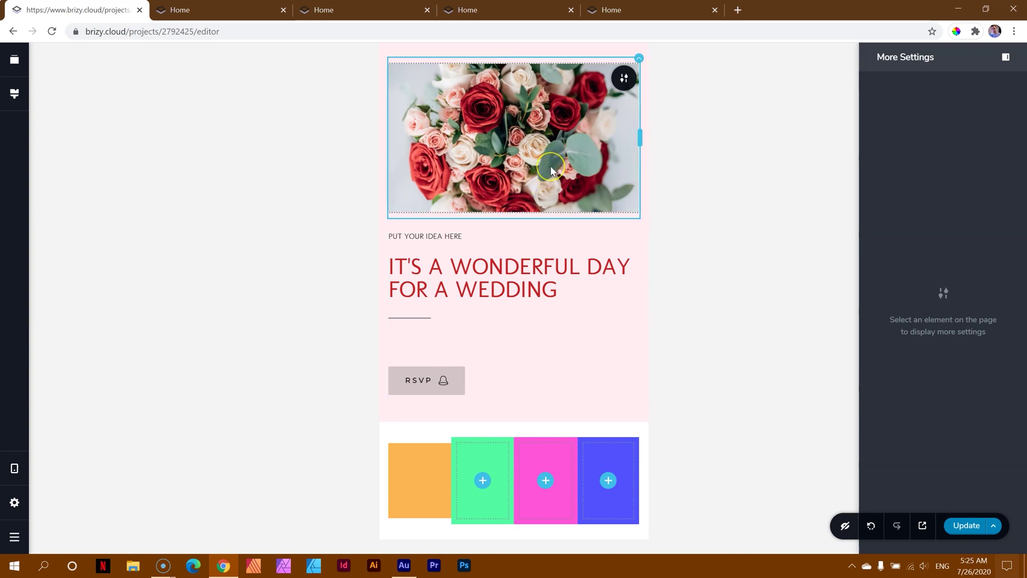
In the desktop layout, drop a two-column row below the roses image
{"action": "left_click", "coordinate": [14, 468]}
{"action": "left_click", "coordinate": [60, 435]}
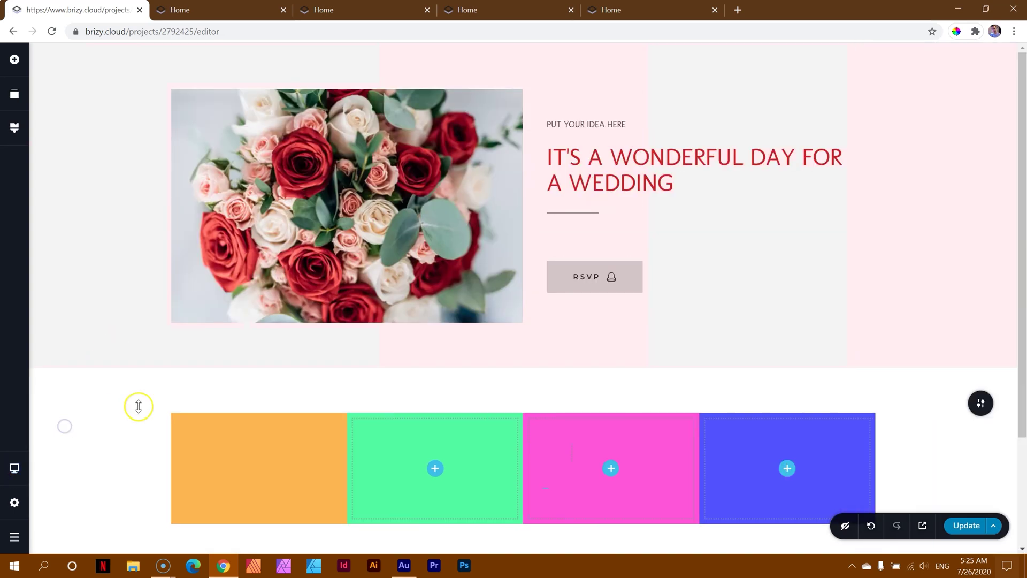
{"action": "left_click", "coordinate": [15, 60]}
{"action": "scroll", "coordinate": [107, 194], "scroll_direction": "down", "scroll_amount": 5}
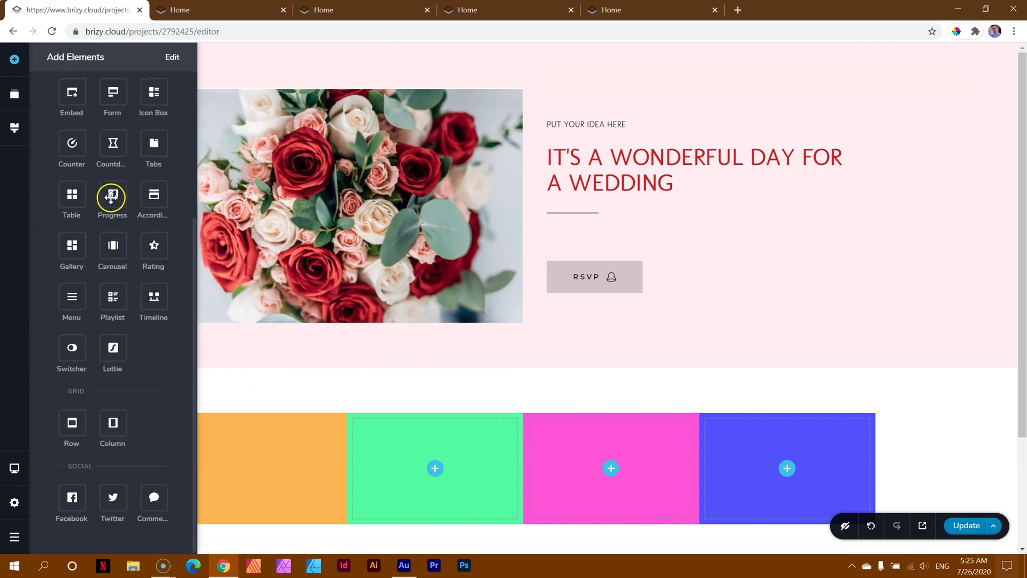
{"action": "left_click_drag", "start_coordinate": [79, 424], "coordinate": [408, 322]}
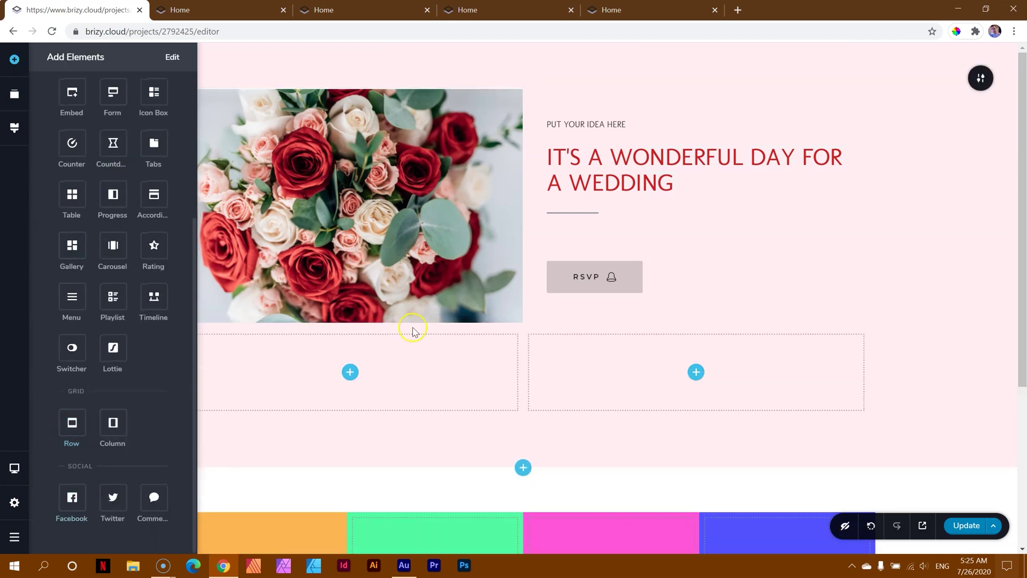
{"action": "scroll", "coordinate": [489, 206], "scroll_direction": "down", "scroll_amount": 3}
{"action": "left_click", "coordinate": [287, 266]}
Give the new two-column row a custom height of 400 px
{"action": "left_click", "coordinate": [170, 144]}
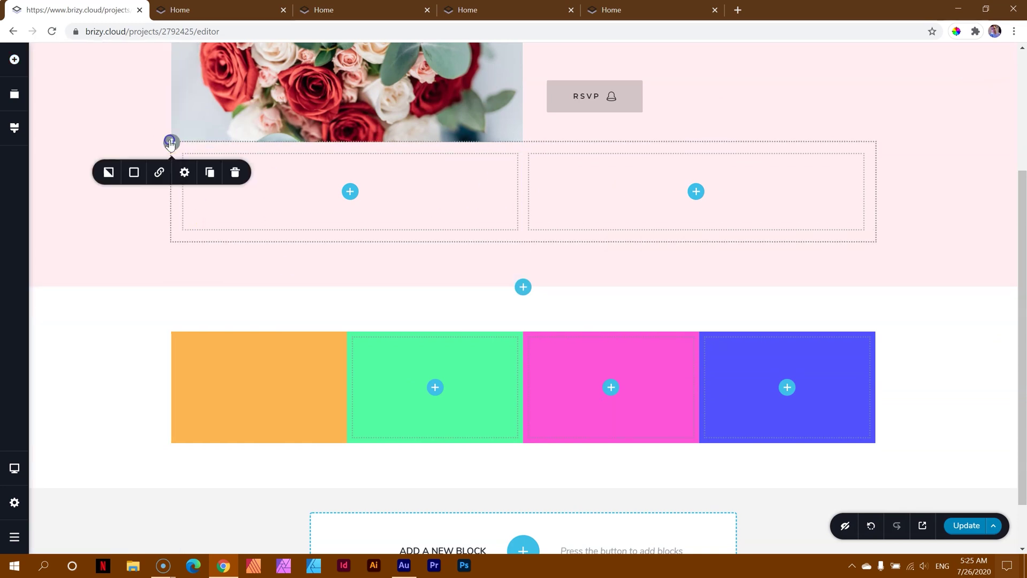
{"action": "left_click", "coordinate": [184, 172]}
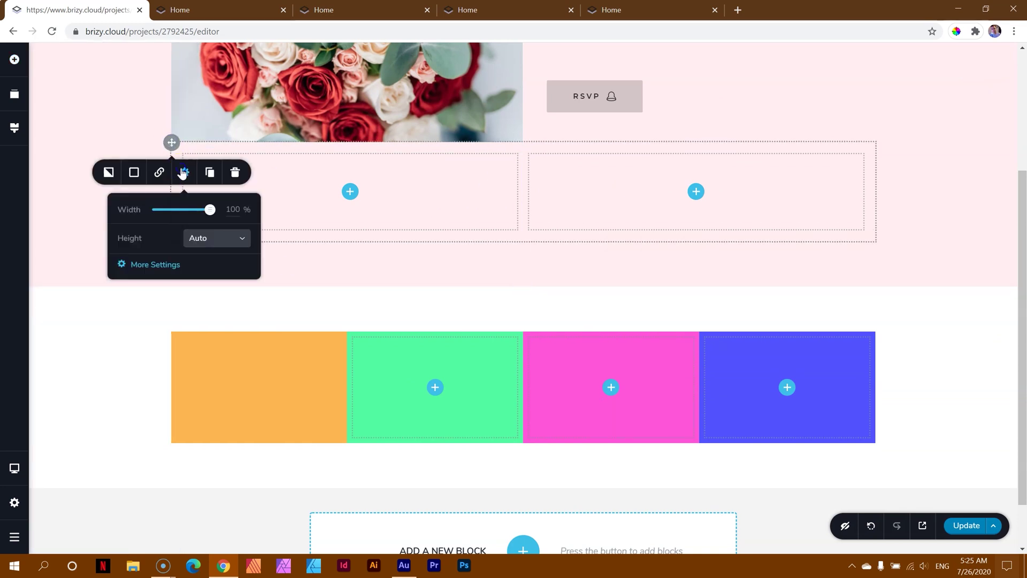
{"action": "left_click", "coordinate": [213, 241]}
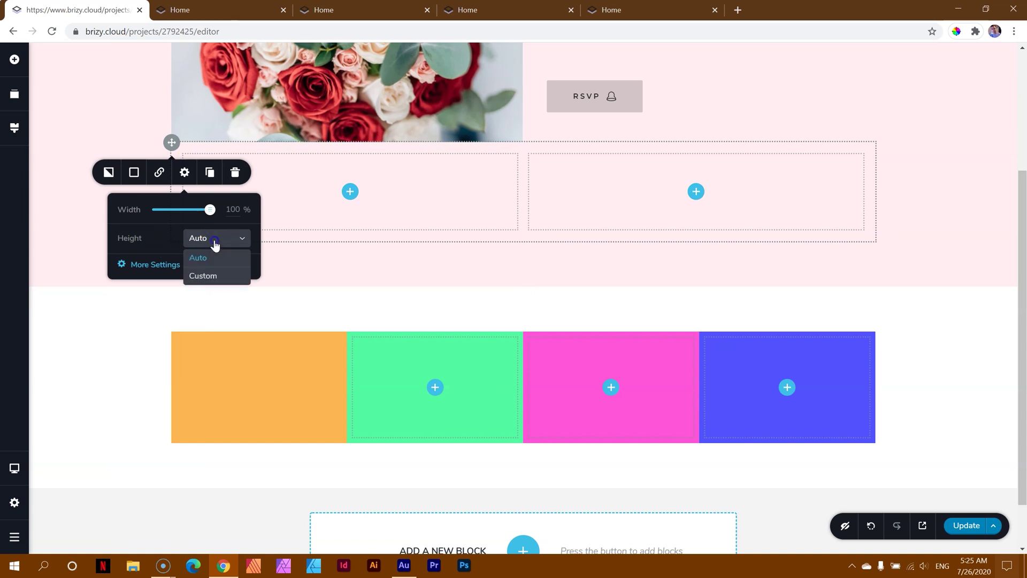
{"action": "left_click", "coordinate": [201, 276]}
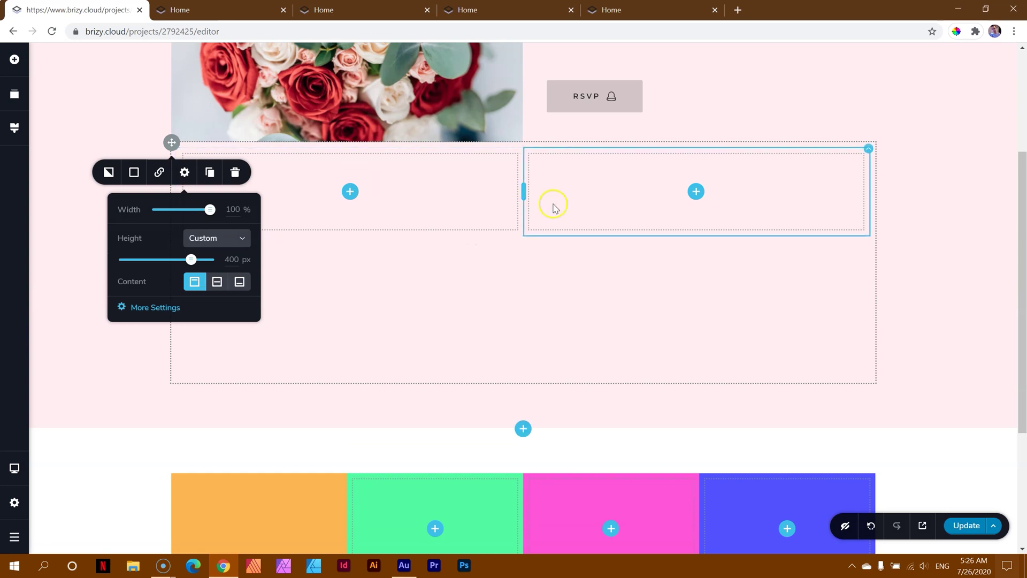
{"action": "left_click", "coordinate": [473, 209]}
Select the new row's columns and open the left column's settings
{"action": "left_click", "coordinate": [522, 149]}
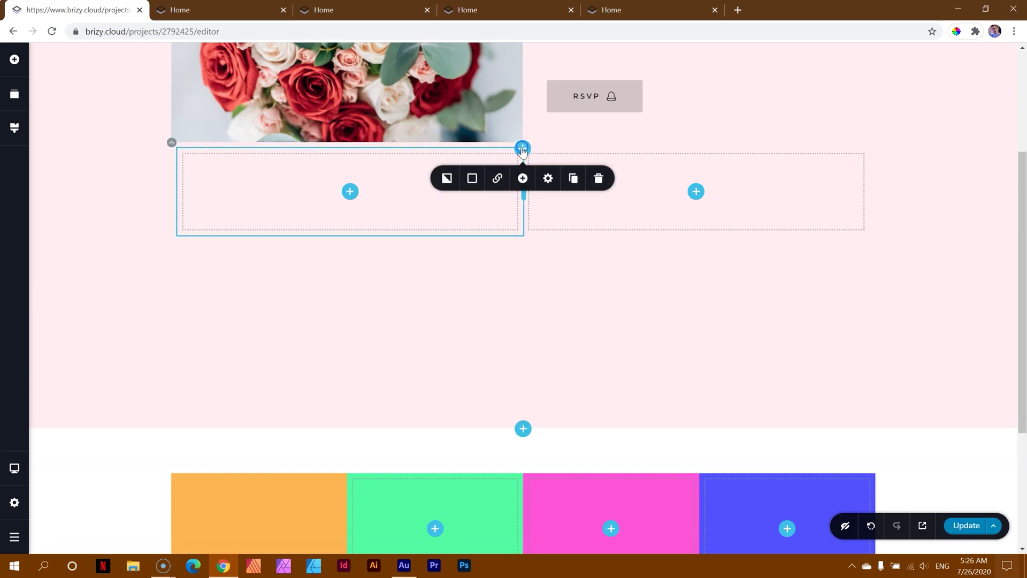
{"action": "left_click", "coordinate": [547, 178]}
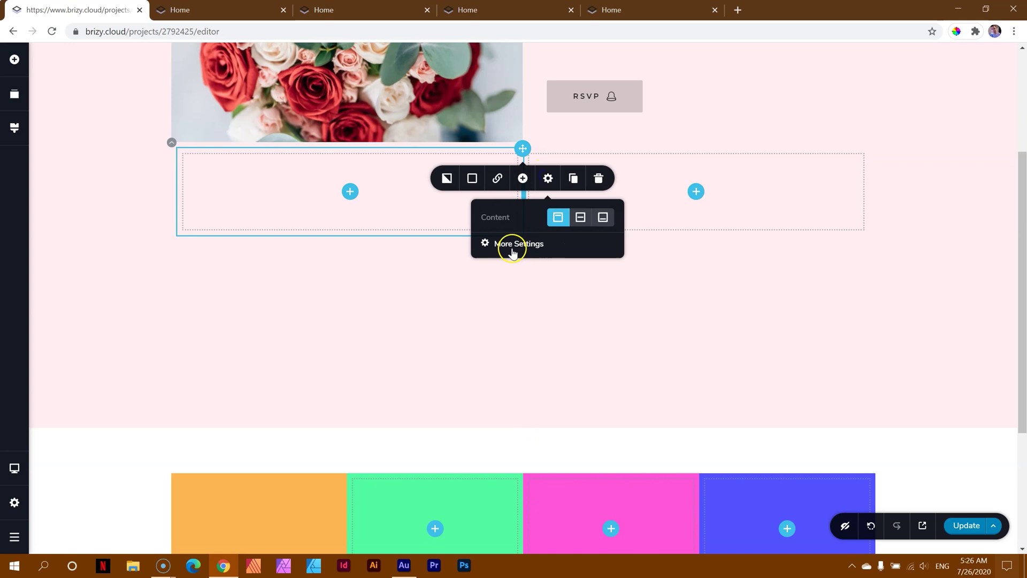
{"action": "left_click", "coordinate": [688, 207]}
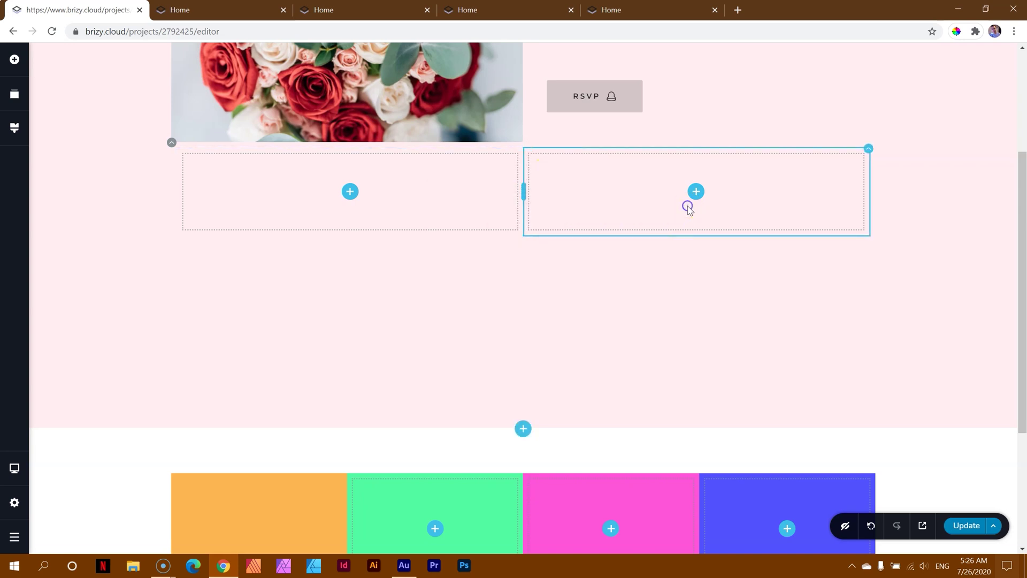
{"action": "left_click", "coordinate": [436, 277]}
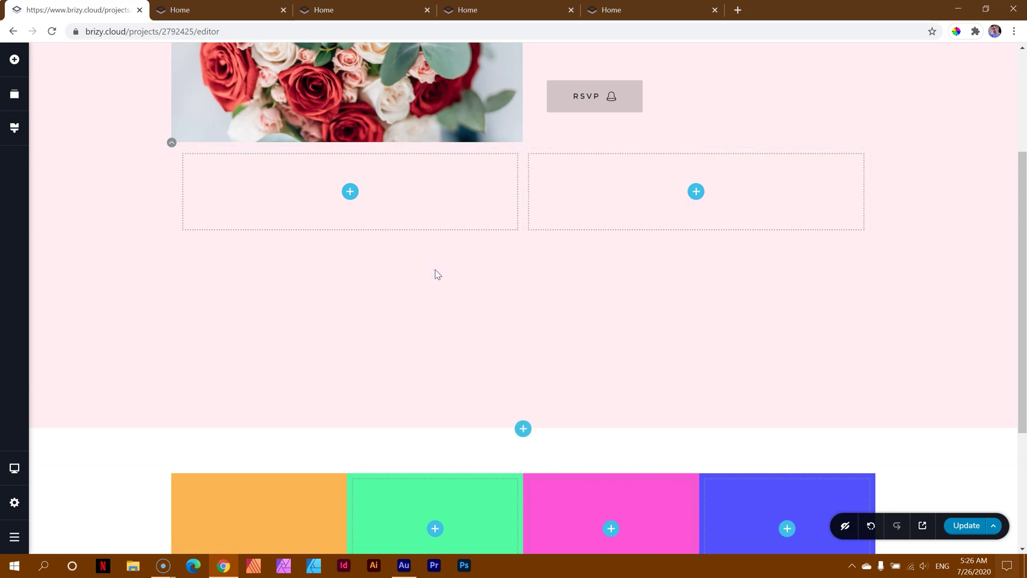
{"action": "left_click", "coordinate": [519, 154]}
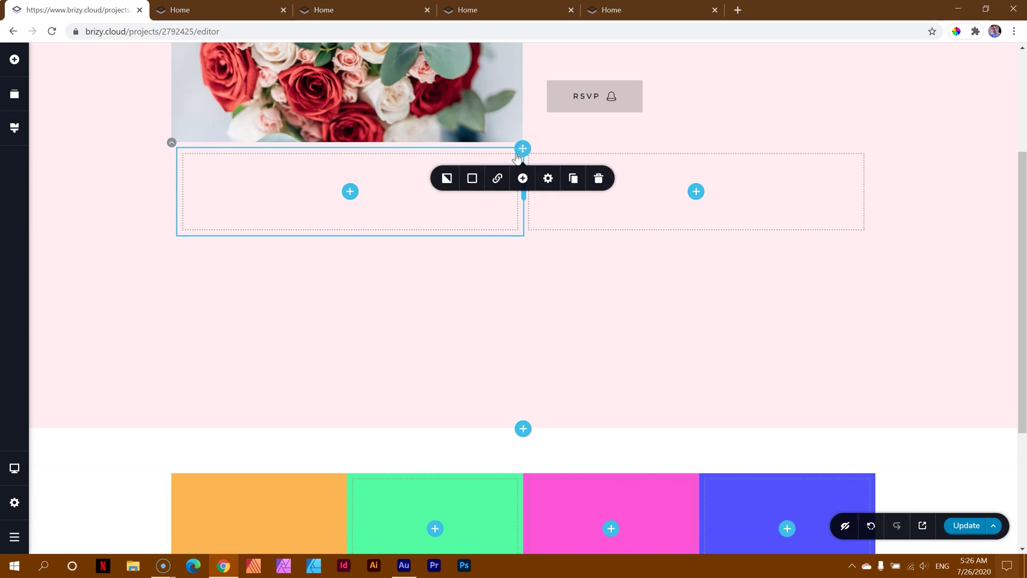
{"action": "left_click", "coordinate": [178, 163]}
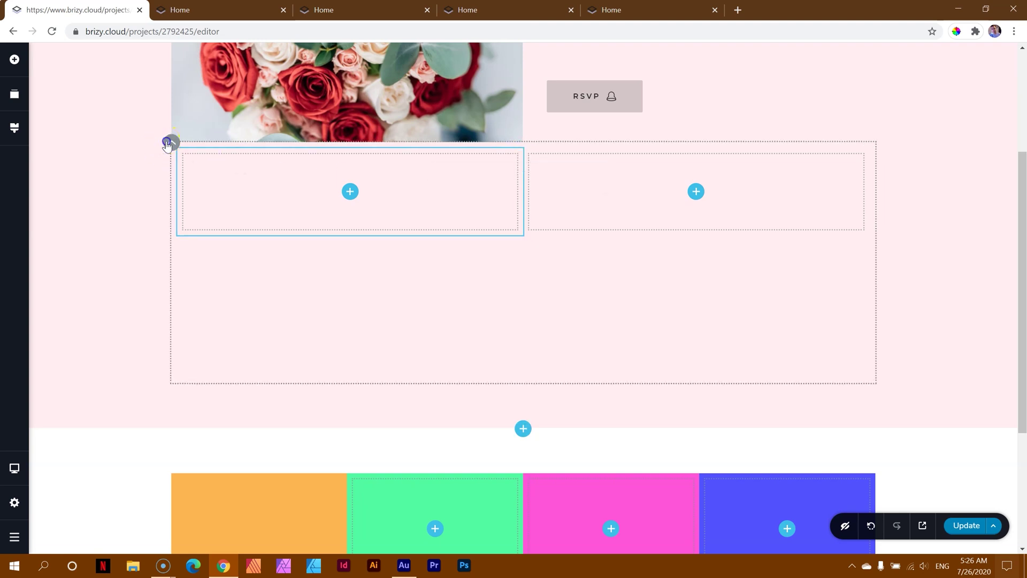
{"action": "left_click", "coordinate": [185, 173]}
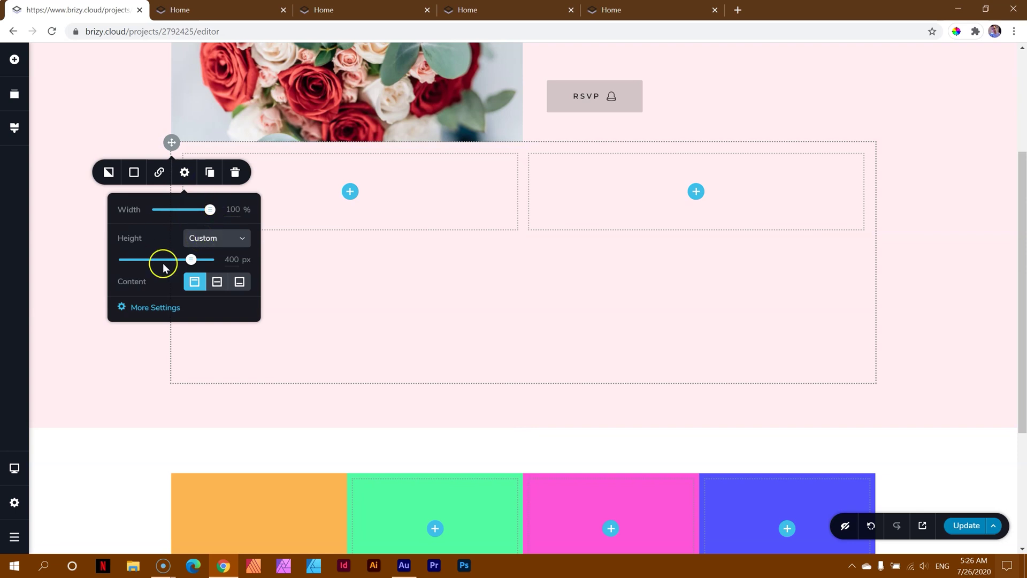
{"action": "left_click", "coordinate": [405, 291]}
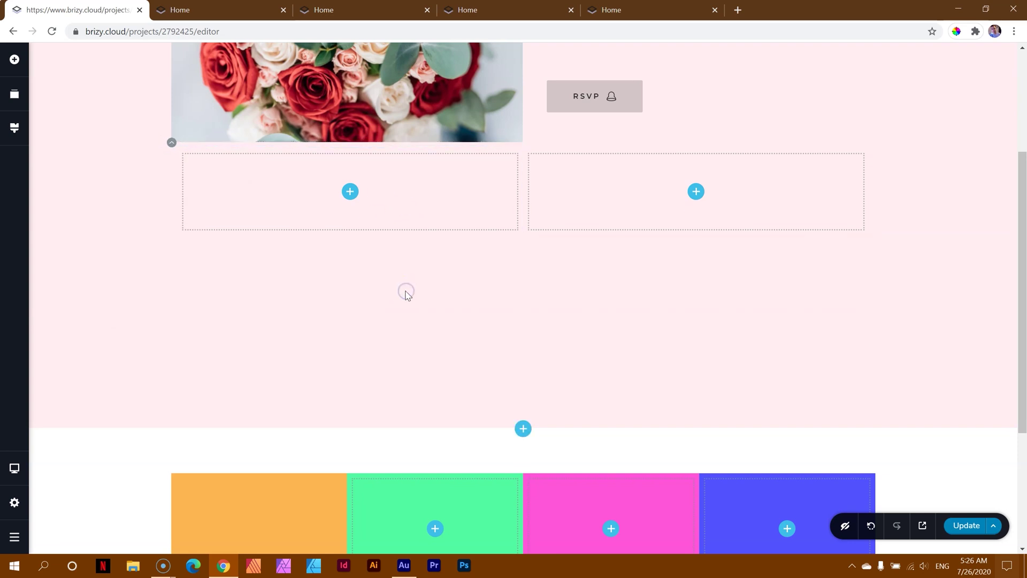
{"action": "scroll", "coordinate": [408, 296], "scroll_direction": "up", "scroll_amount": 3}
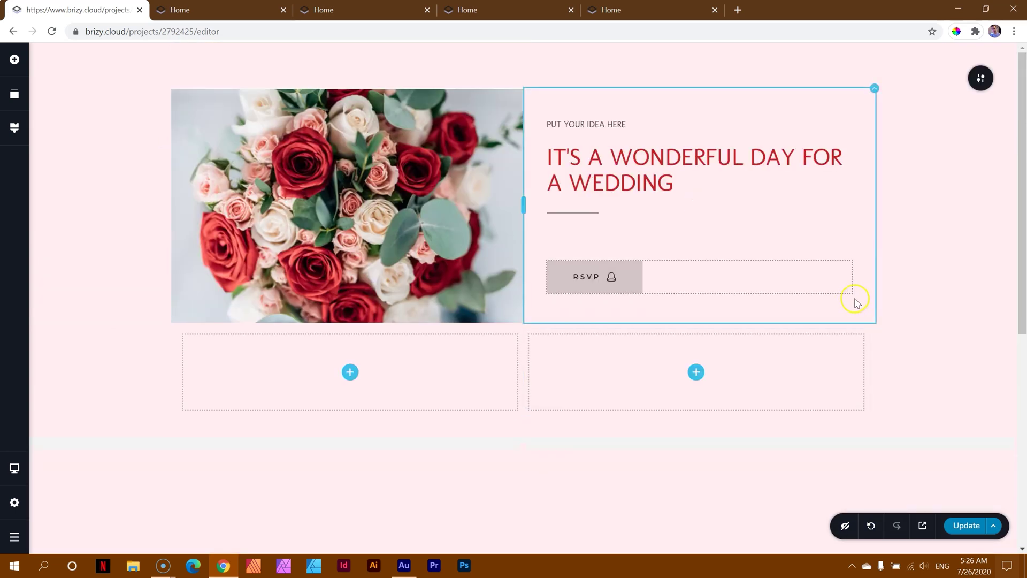
{"action": "left_click", "coordinate": [486, 213]}
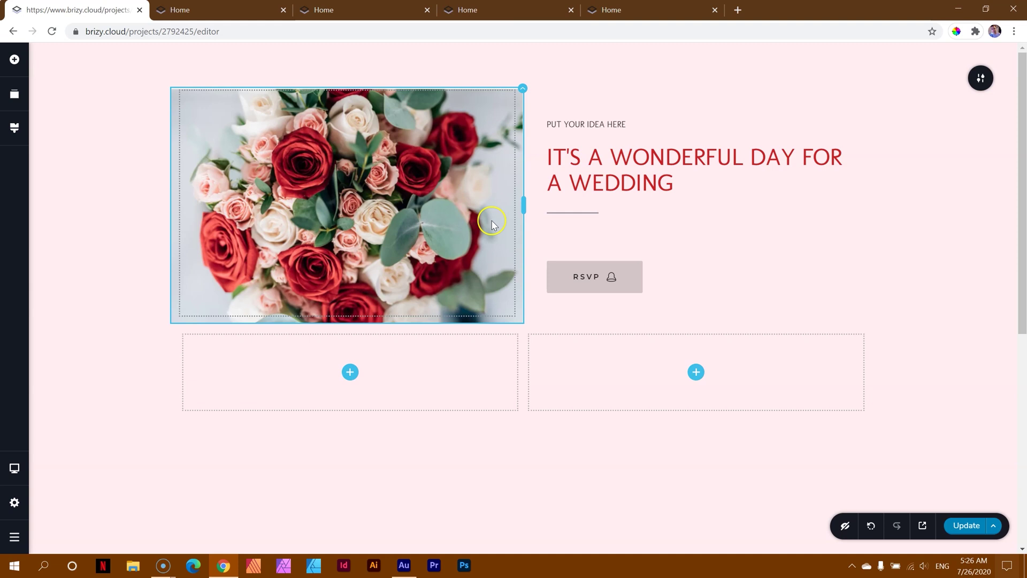